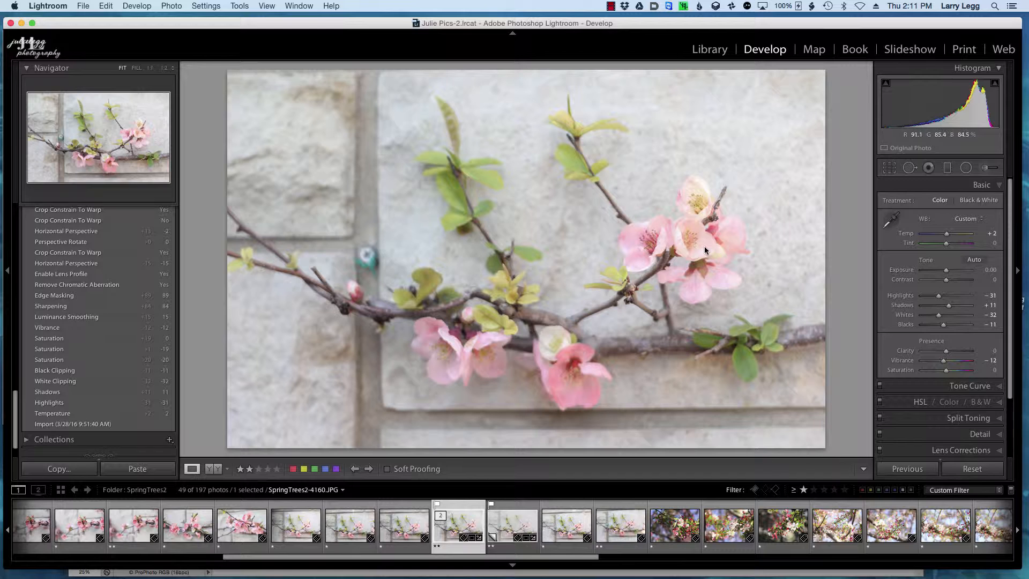
- Turn off the one-star rating filter and browse all photos in the SpringTrees2 folder
left_click(441, 557)
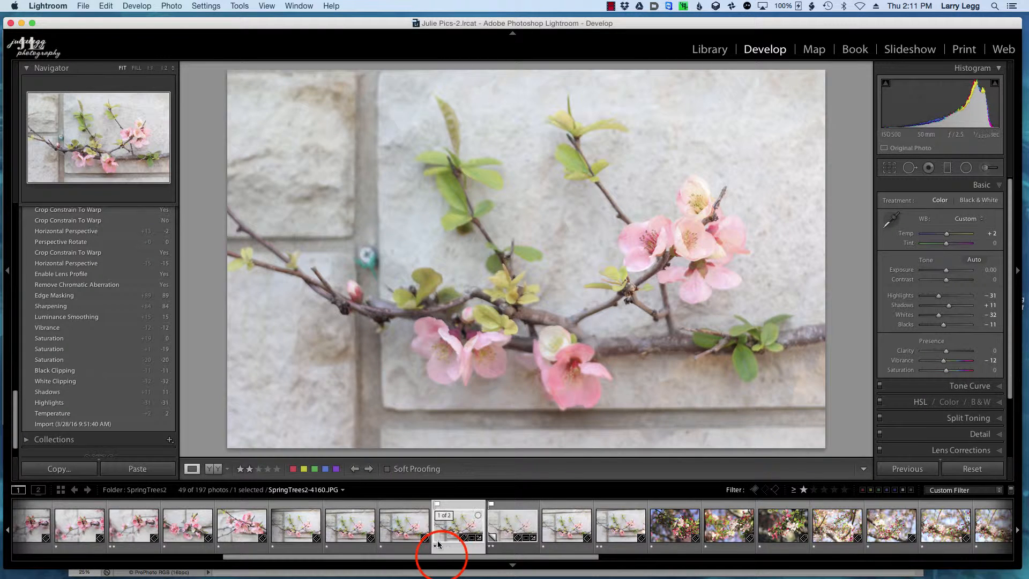
left_click_drag(441, 558, 195, 555)
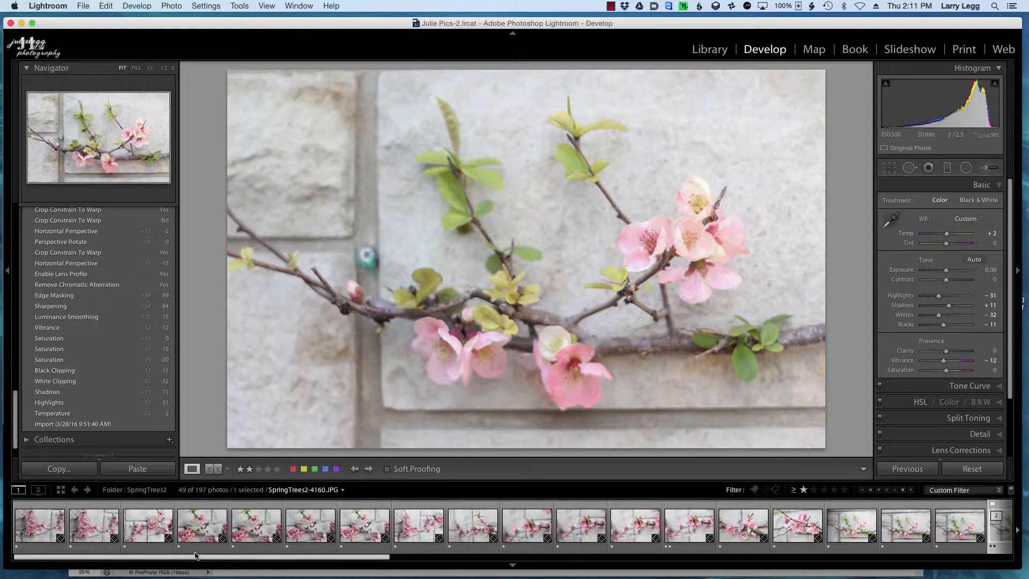
left_click(804, 490)
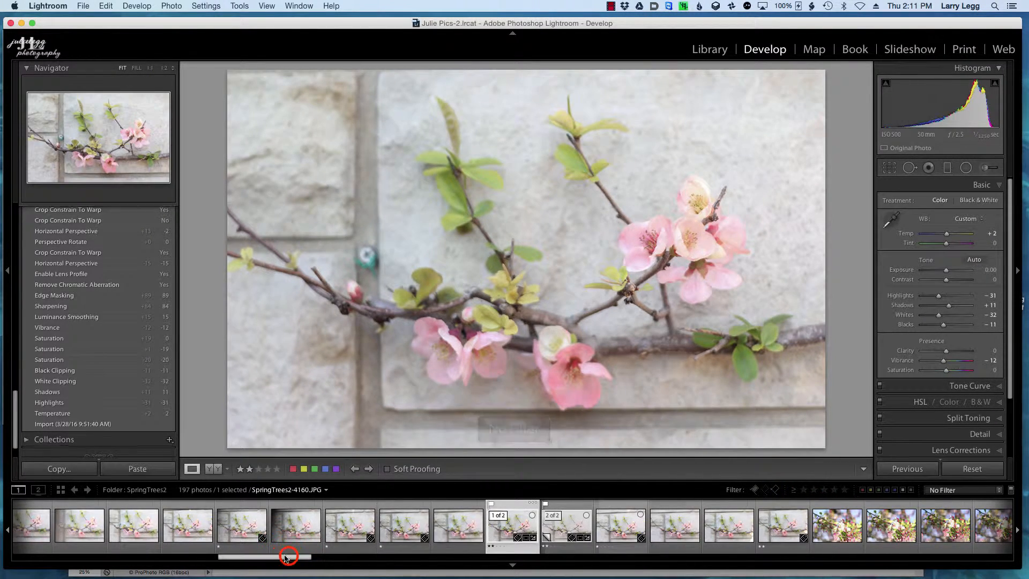
mouse_move(285, 557)
left_mouse_down()
mouse_move(43, 558)
mouse_move(372, 577)
mouse_move(271, 565)
left_mouse_up()
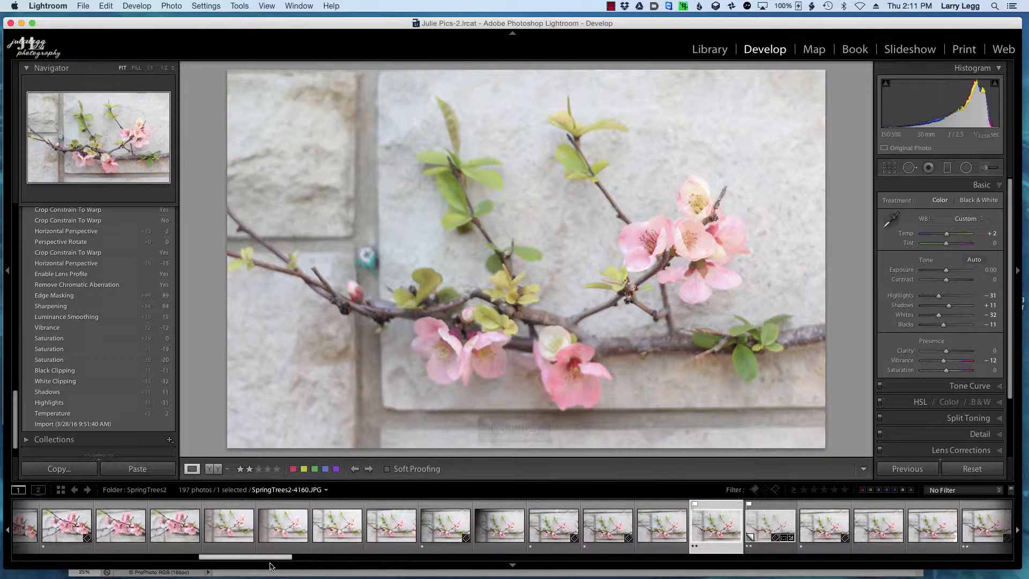
- View other blossom shots from the shoot, including SpringTrees2-4152.JPG and SpringTrees2-4134.JPG
left_click(717, 544)
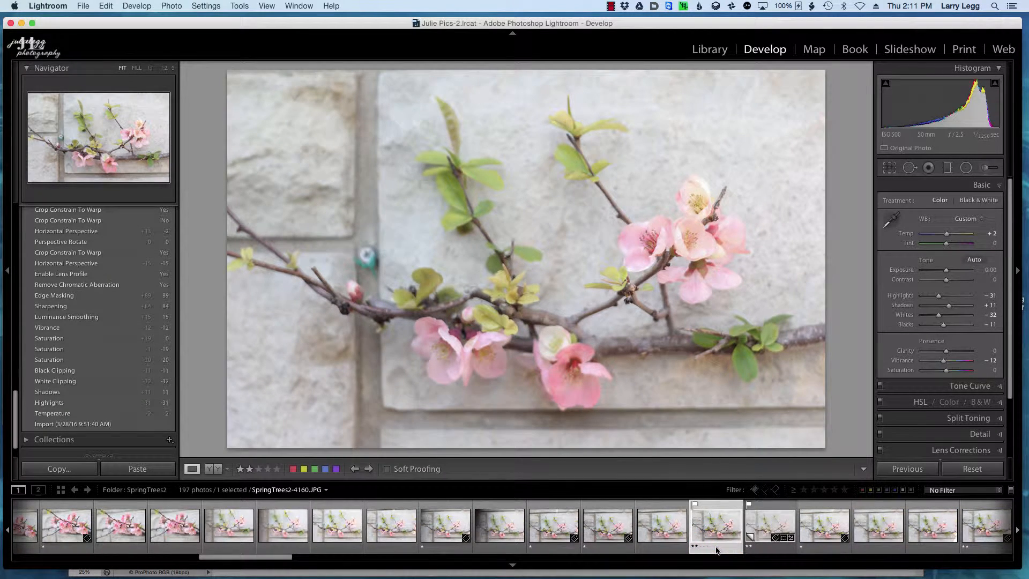
left_click(284, 542)
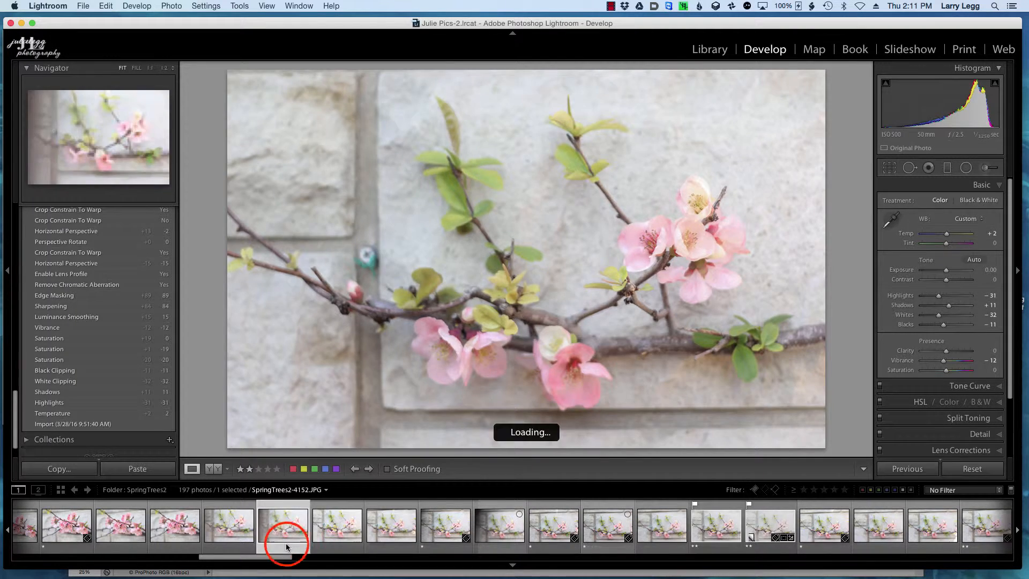
left_click_drag(243, 556, 166, 559)
left_click(159, 542)
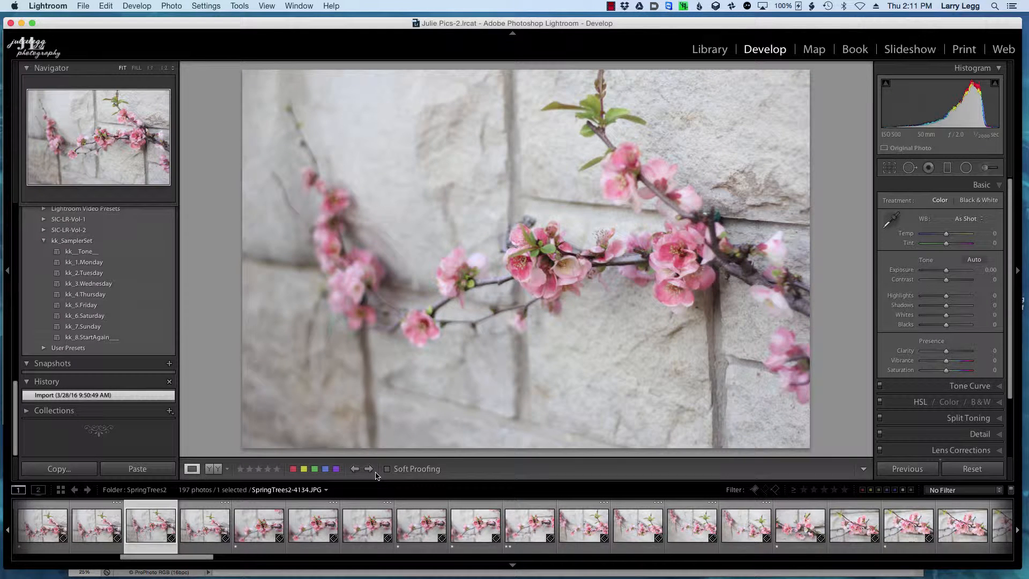
left_click_drag(170, 556, 187, 557)
- Filter the photos to one star and higher, and select the edited SpringTrees2-4160.JPG
left_click(804, 489)
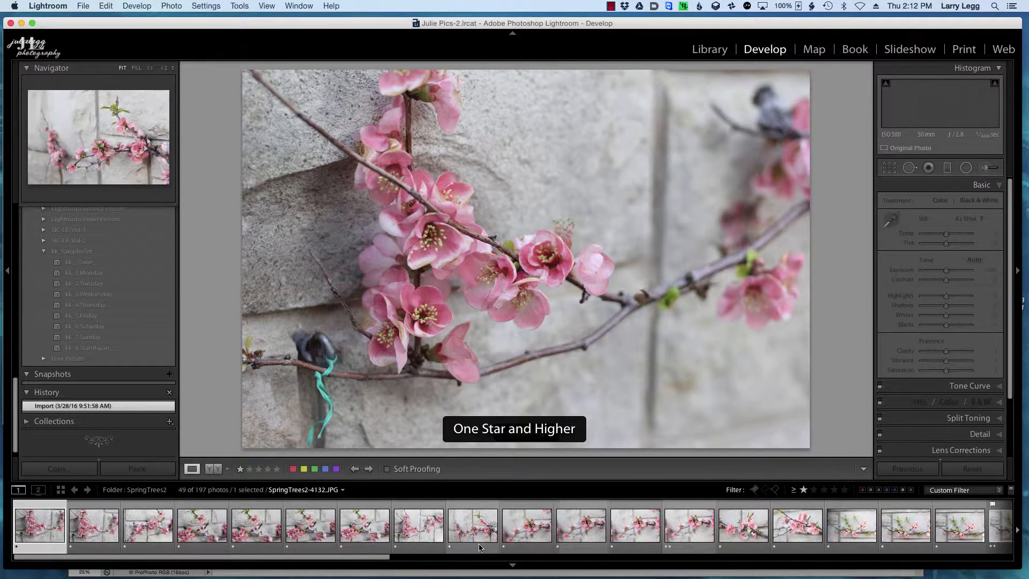
left_click_drag(298, 557, 516, 560)
left_click(501, 546)
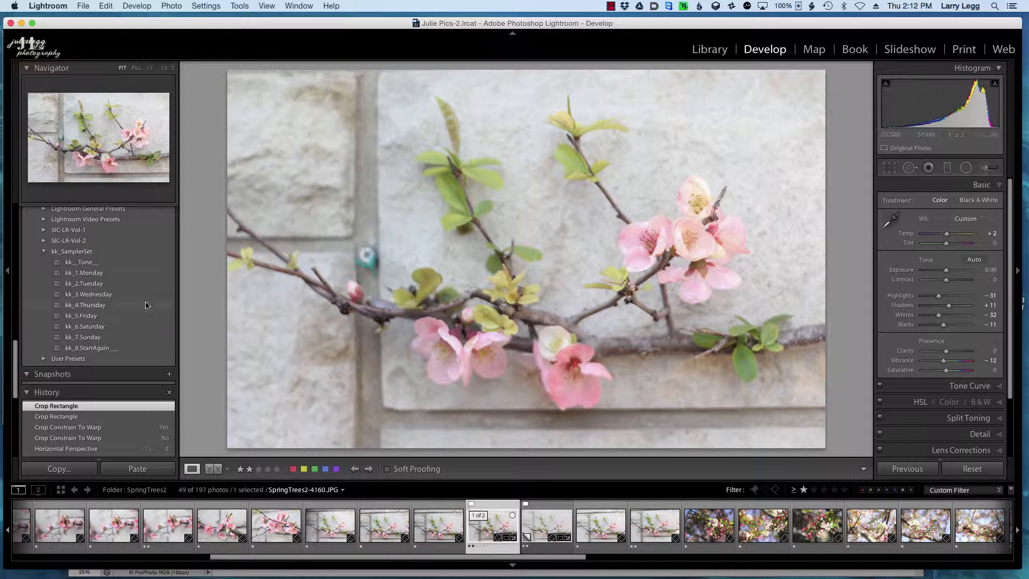
- Review the presets, Basic adjustments and develop history of SpringTrees2-4160.JPG
scroll(153, 294, "up", 4)
scroll(145, 305, "down", 10)
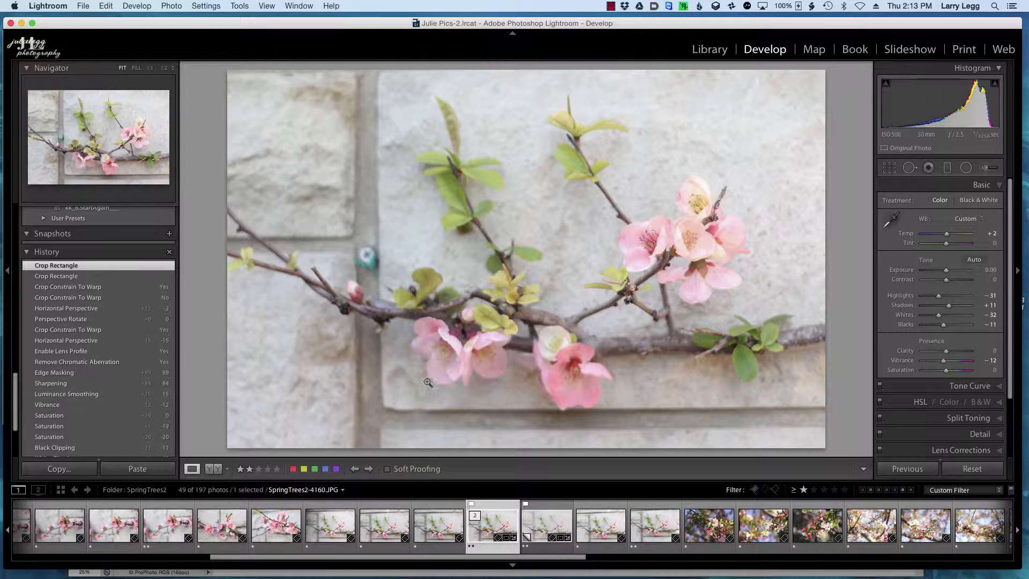
scroll(993, 257, "down", 1)
scroll(993, 258, "up", 1)
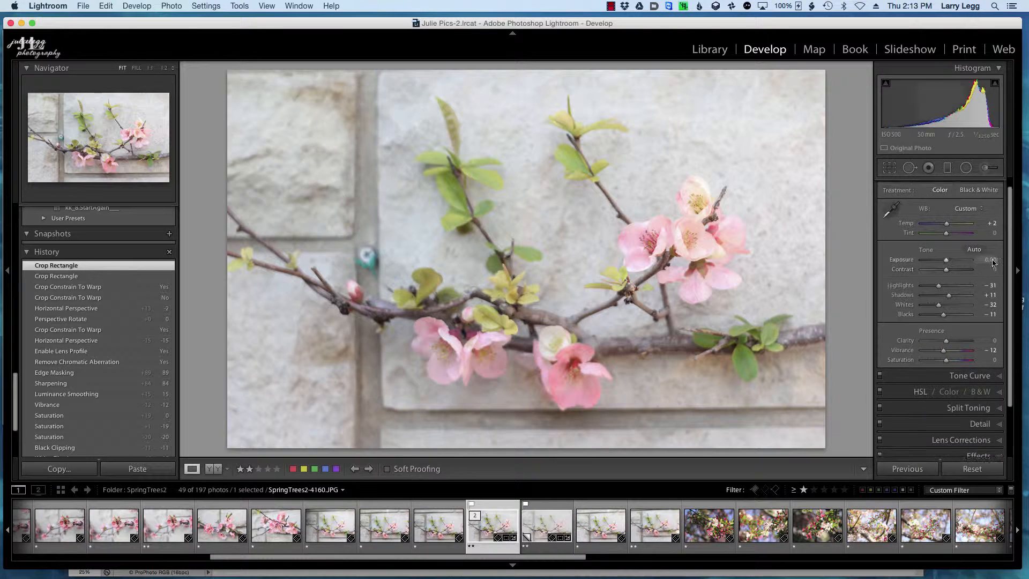
left_click(989, 185)
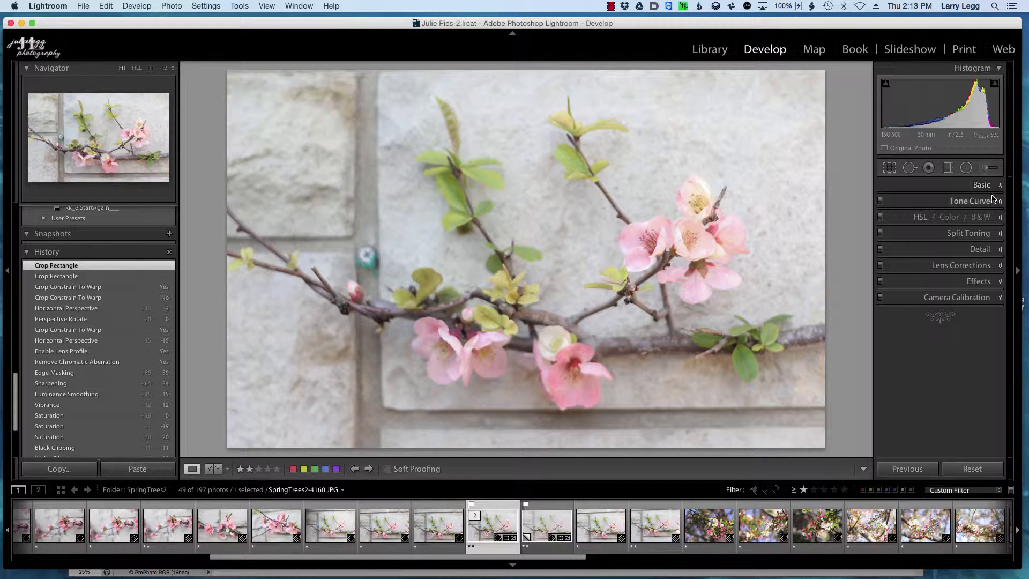
left_click(998, 186)
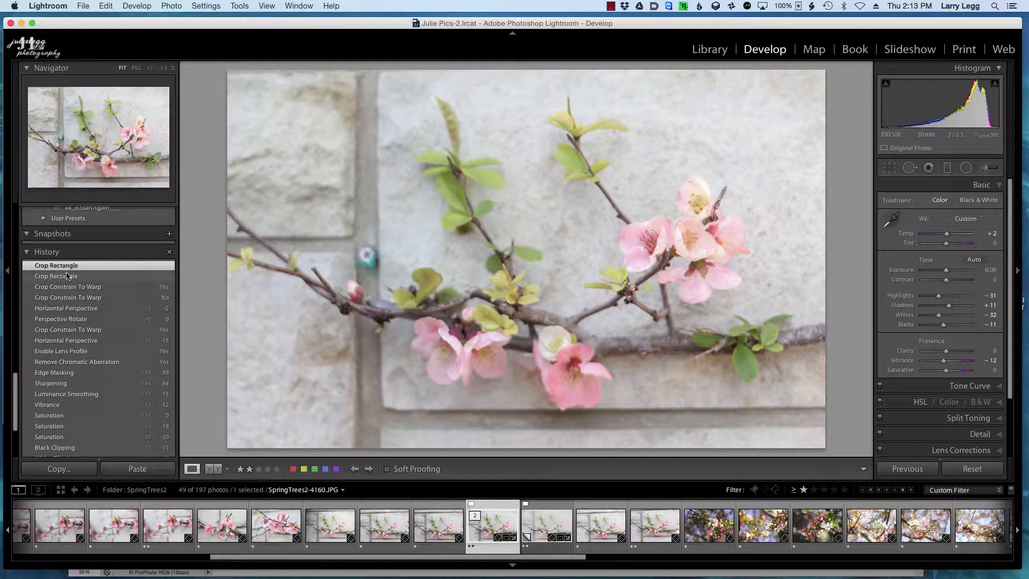
scroll(78, 424, "down", 3)
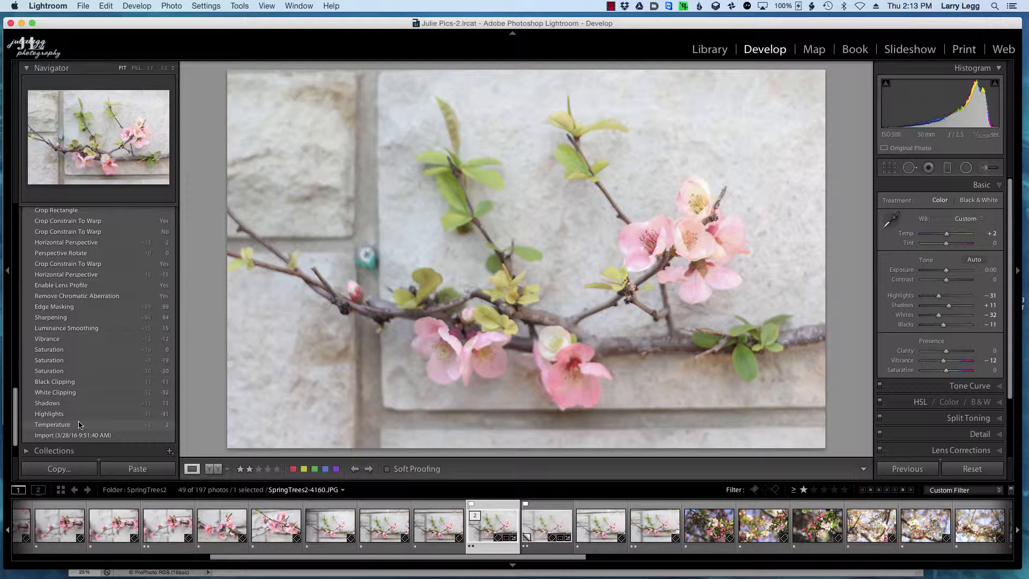
scroll(78, 425, "up", 5)
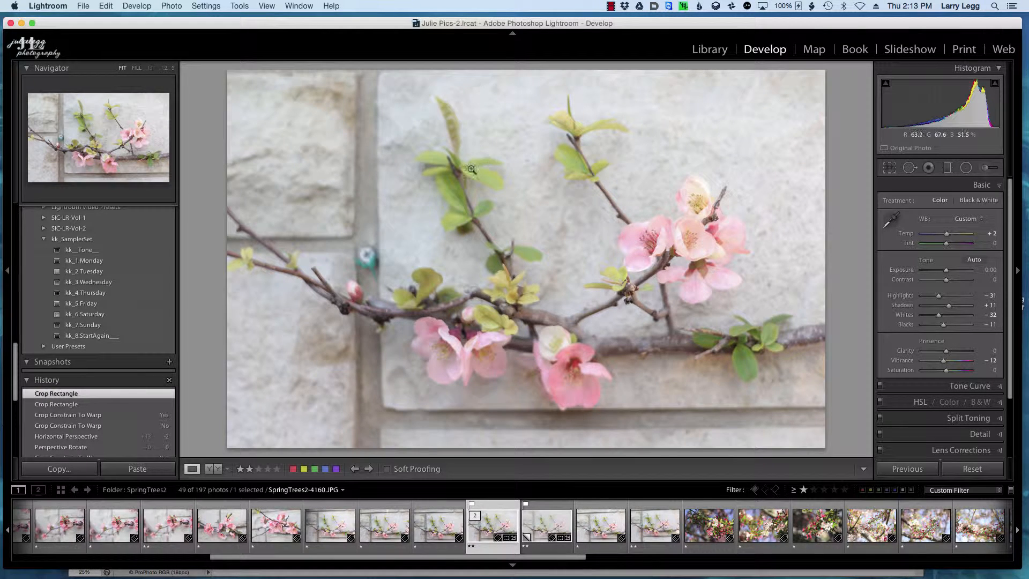
- Compare the unedited SpringTrees2-4158.JPG with the edited SpringTrees2-4160.JPG, and look through the available develop presets
left_click(449, 545)
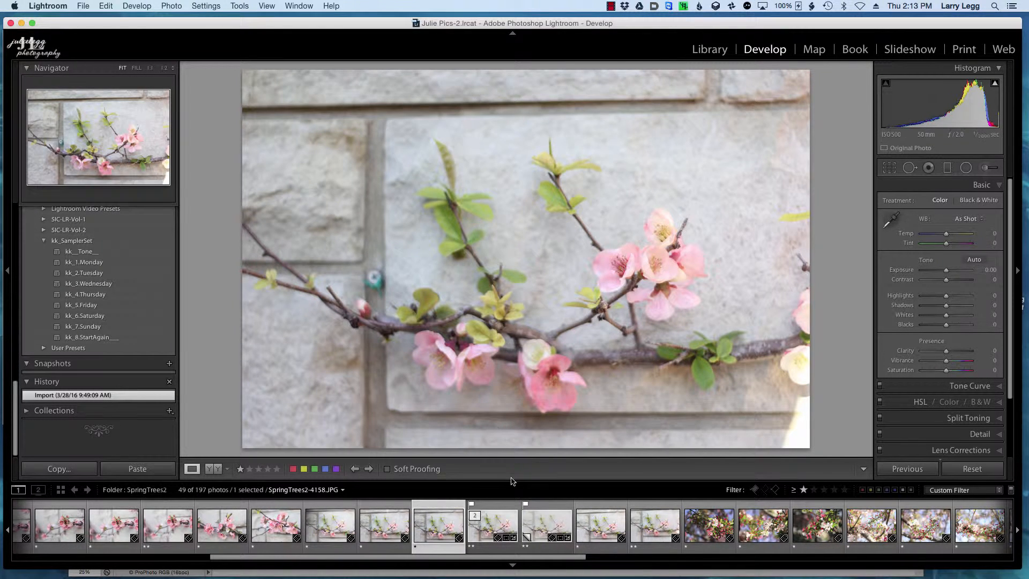
left_click(501, 542)
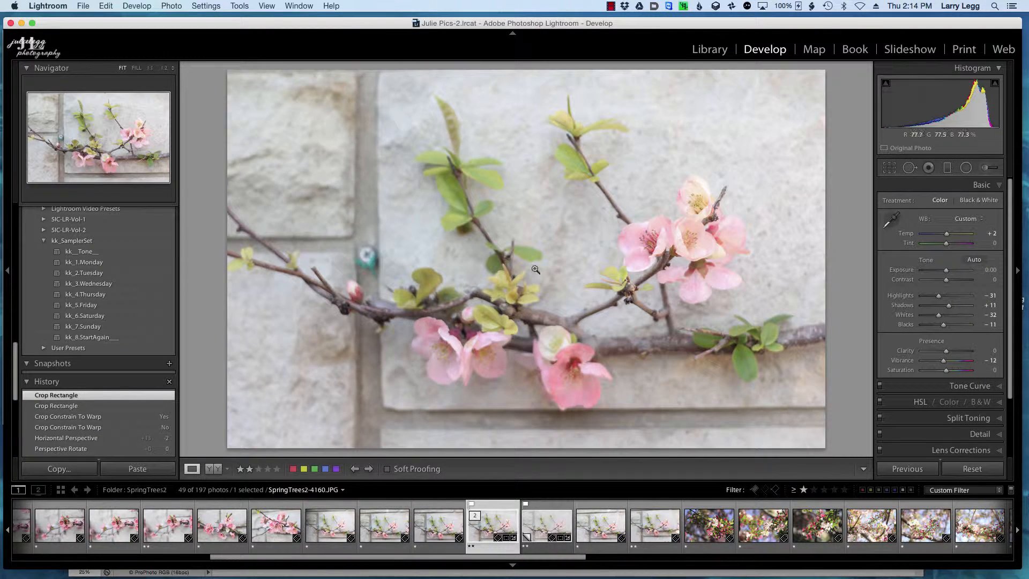
scroll(142, 284, "up", 10)
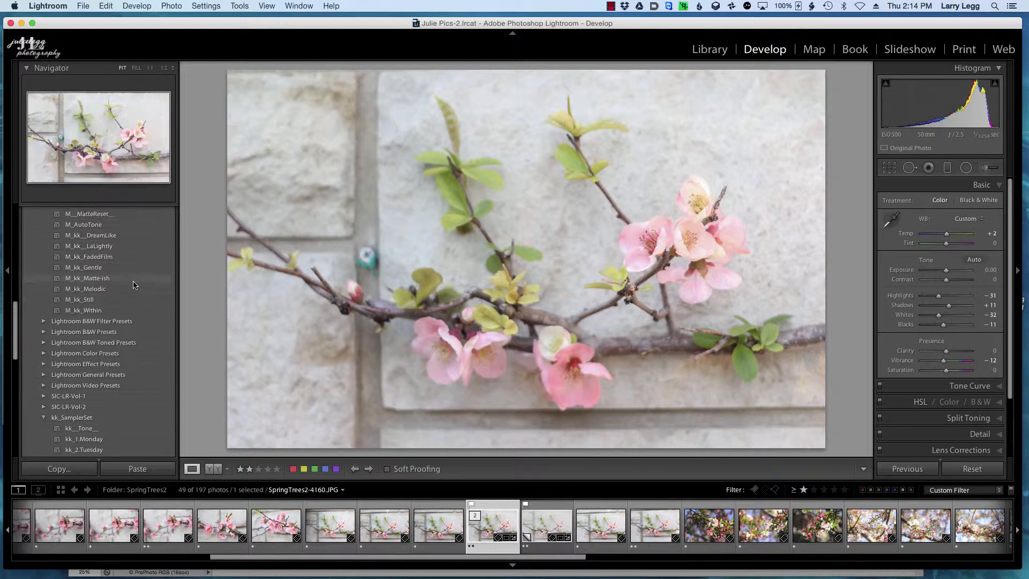
scroll(134, 285, "up", 5)
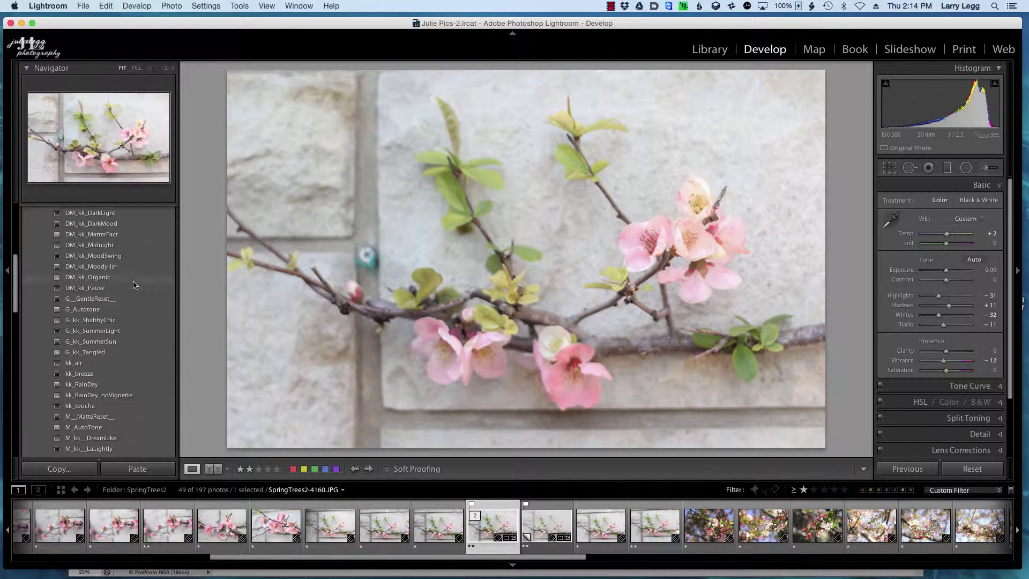
- Select virtual copy SpringTrees2-4160.JPG / Copy 1 and compare its history states, from the kk_toucha preset through the tone edits to the final Contrast edit
left_click(546, 504)
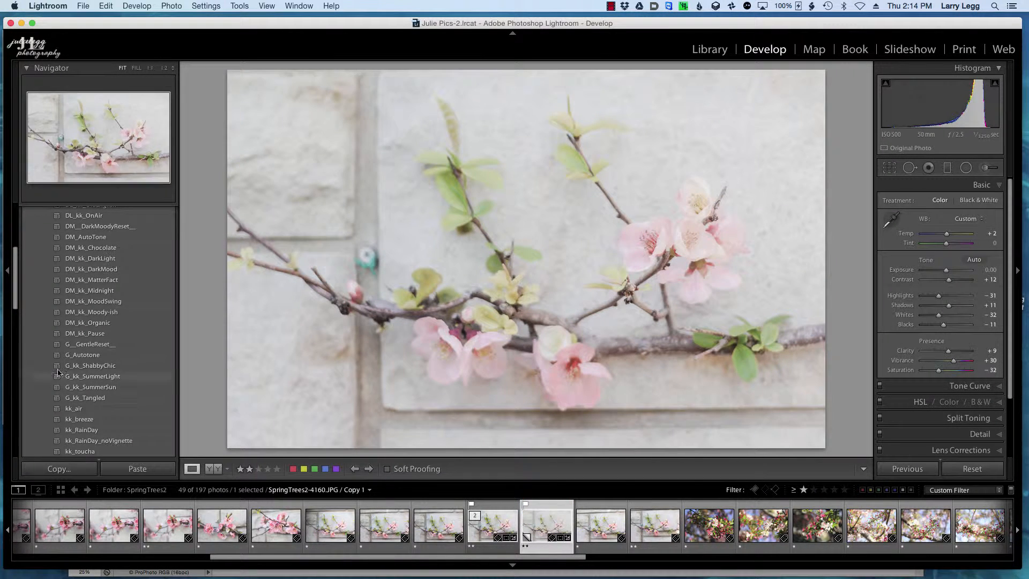
scroll(120, 382, "down", 11)
scroll(120, 382, "down", 15)
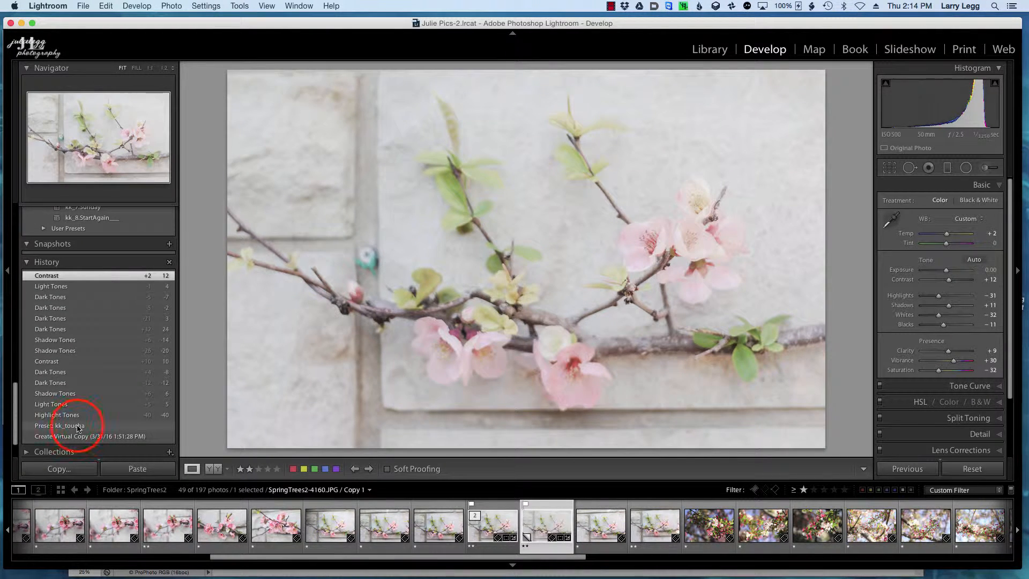
left_click(77, 426)
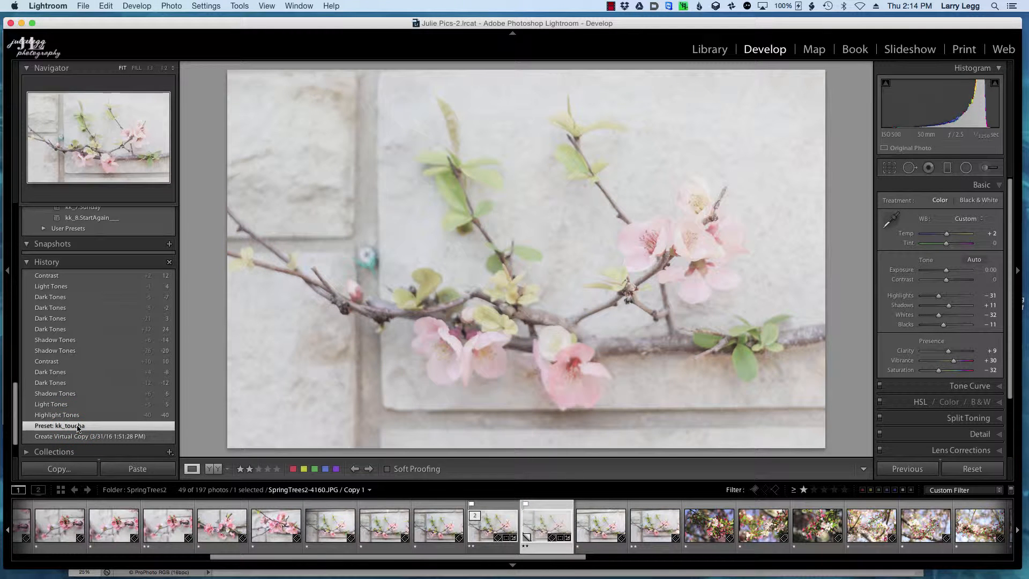
left_click(58, 341)
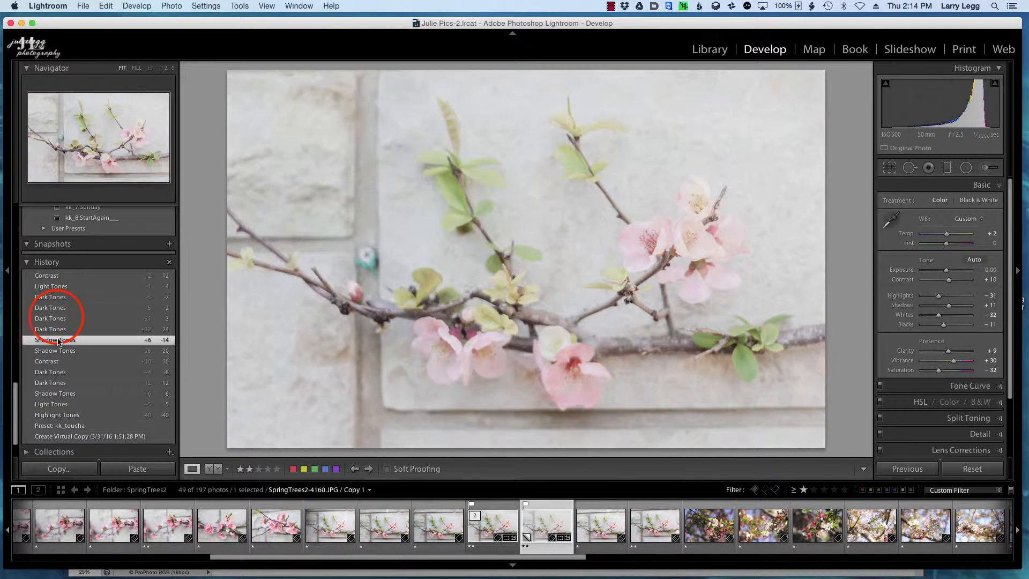
left_click(57, 319)
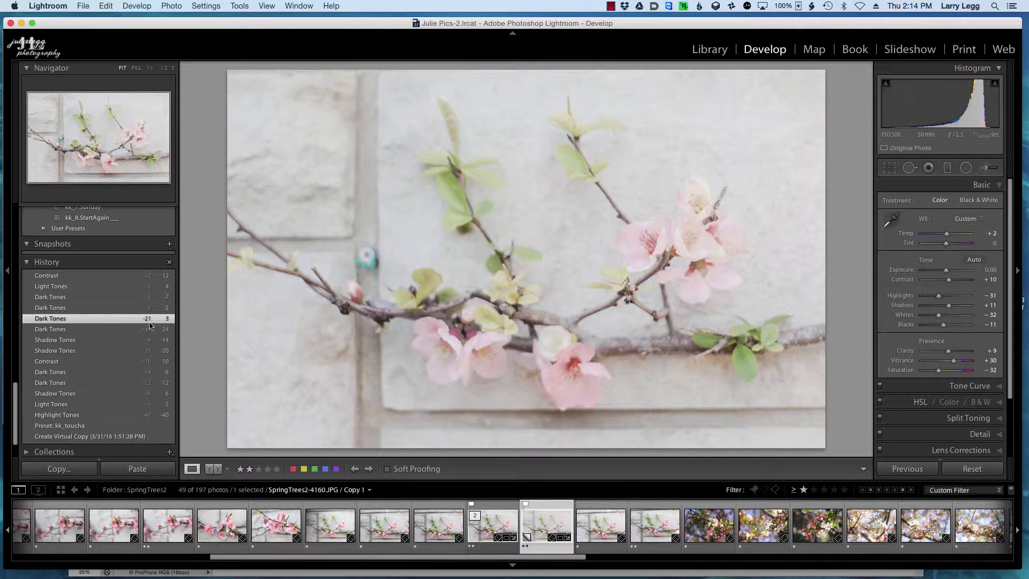
left_click(58, 308)
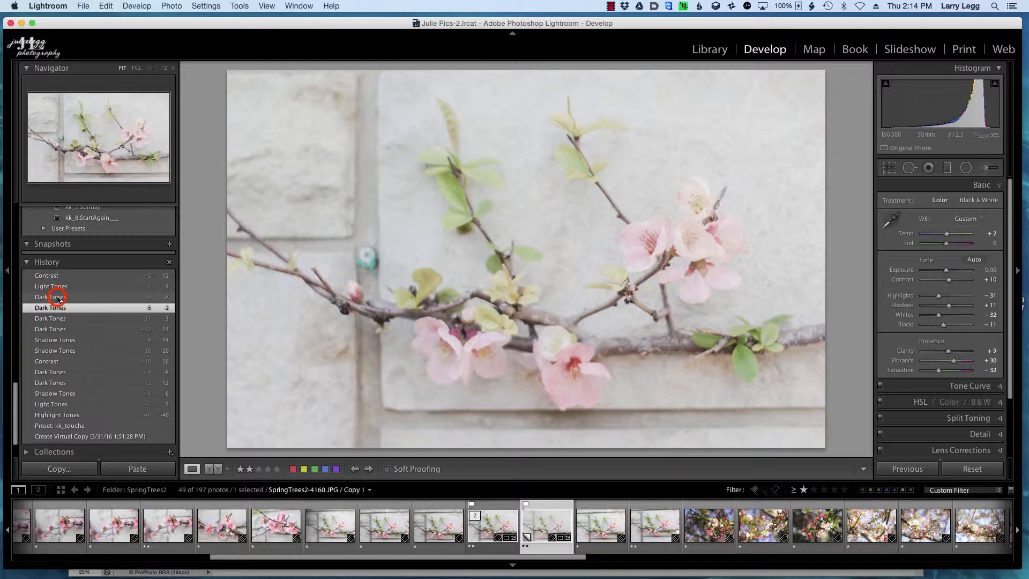
left_click(58, 297)
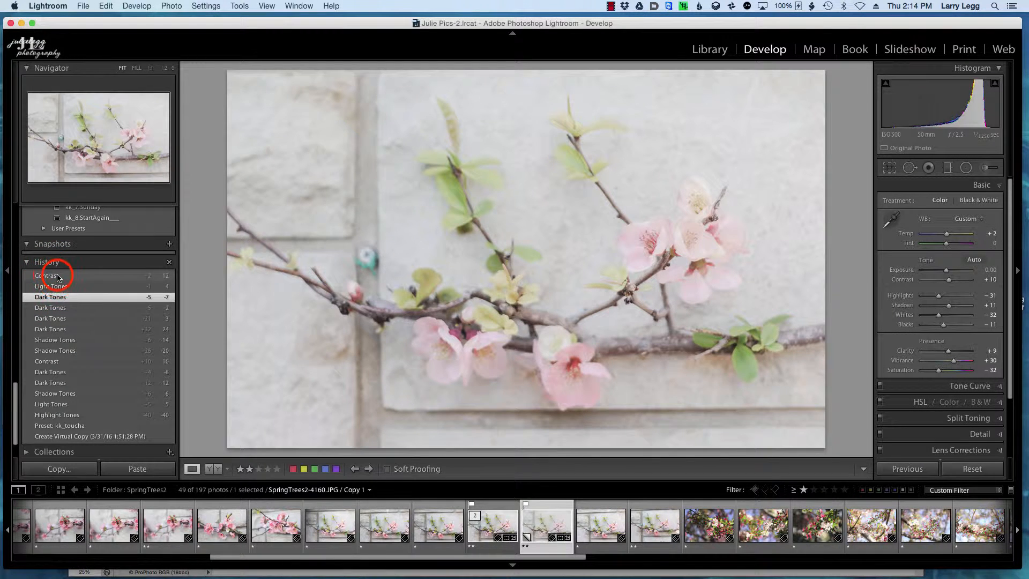
left_click(58, 276)
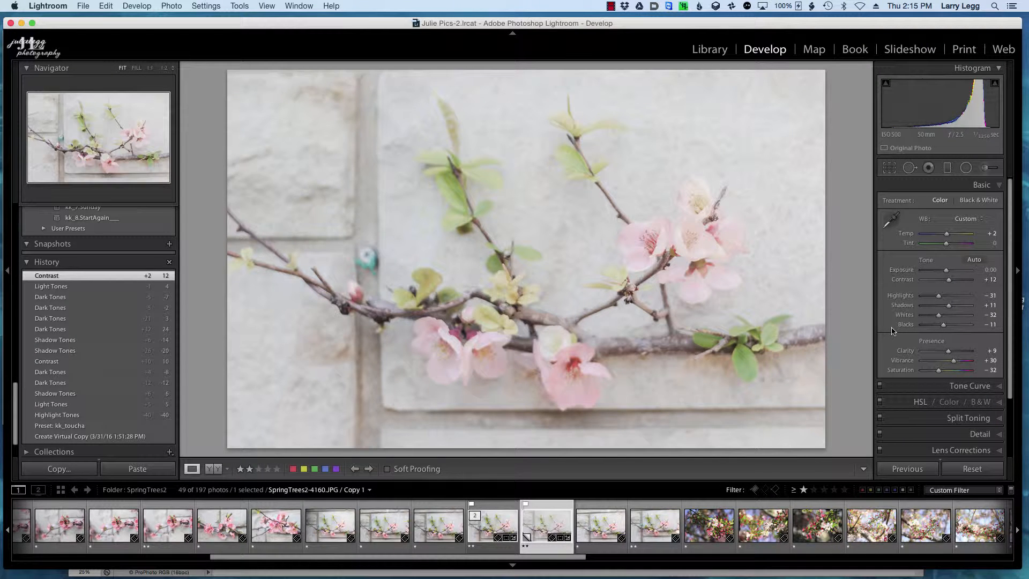
- Set the virtual copy's Contrast to +19
left_click(949, 281)
left_click_drag(947, 279, 950, 280)
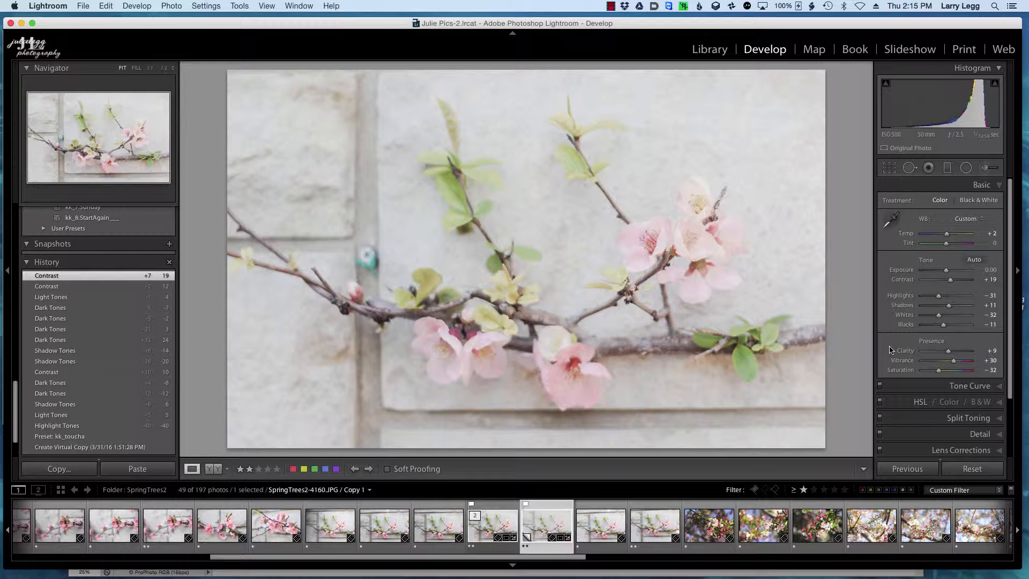
- Send the virtual copy SpringTrees2-4160.JPG / Copy 1 to Adobe Photoshop CS6 for editing
right_click(560, 509)
mouse_move(615, 352)
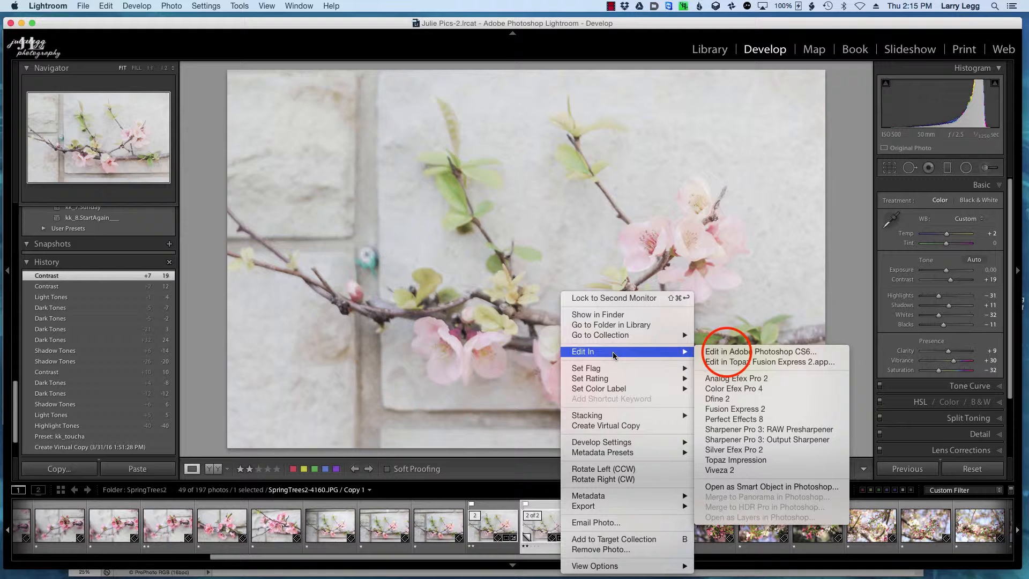
left_click(727, 352)
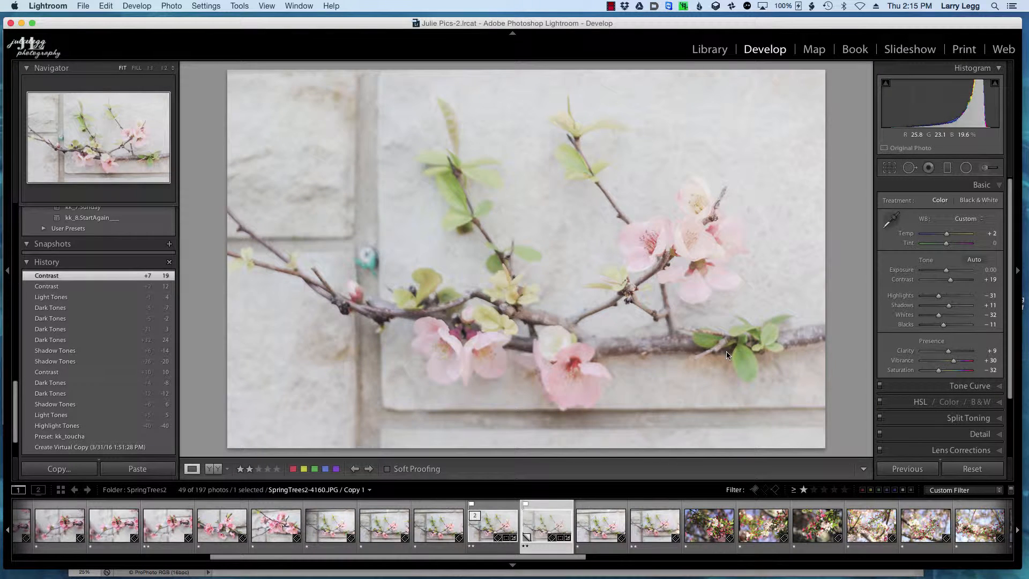
left_click(605, 257)
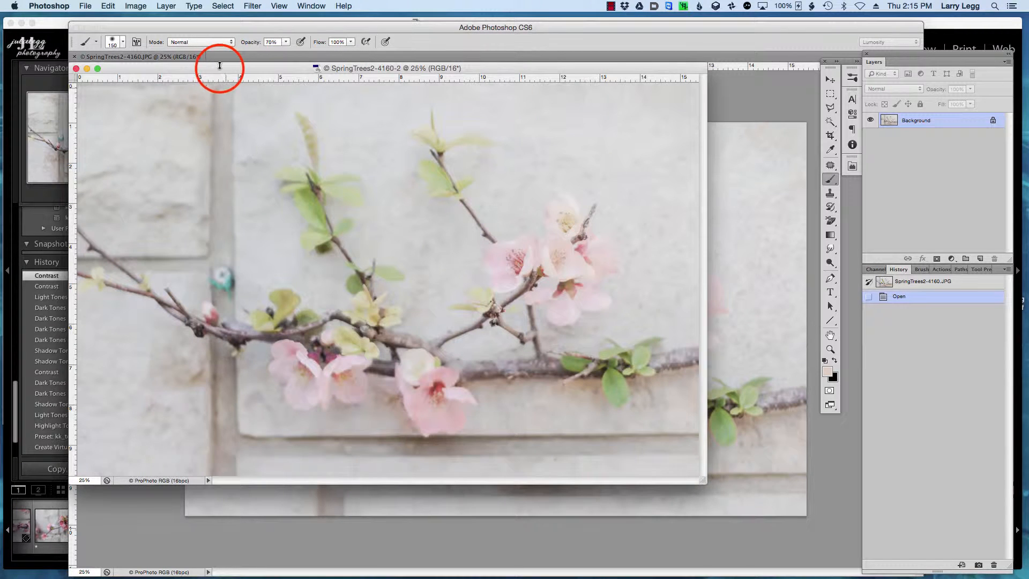
- Dock the floating SpringTrees2-4160-2 document as a tab, and close SpringTrees2-4160.JPG without saving it
left_click_drag(220, 65, 377, 50)
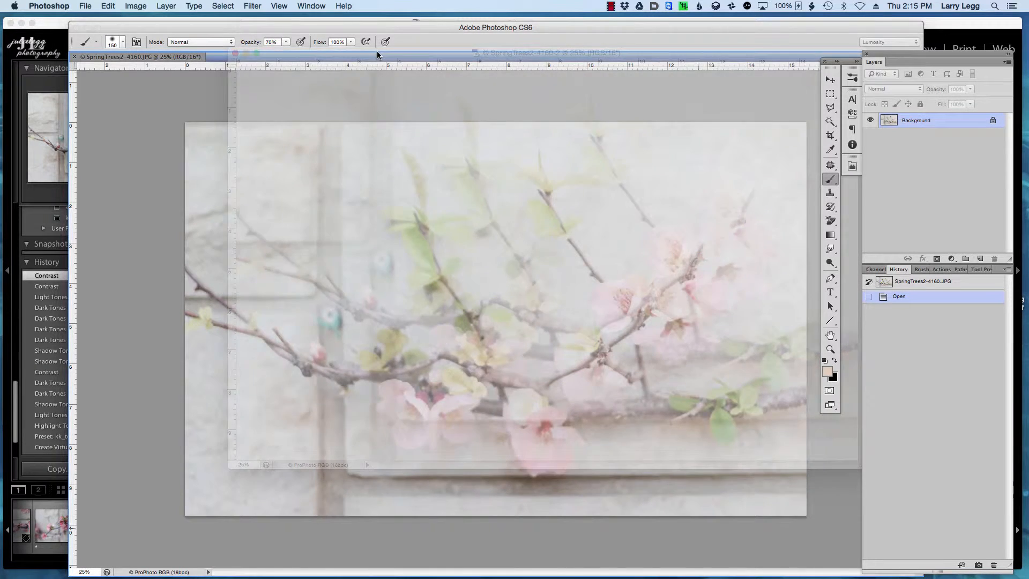
left_click(114, 55)
left_click(74, 57)
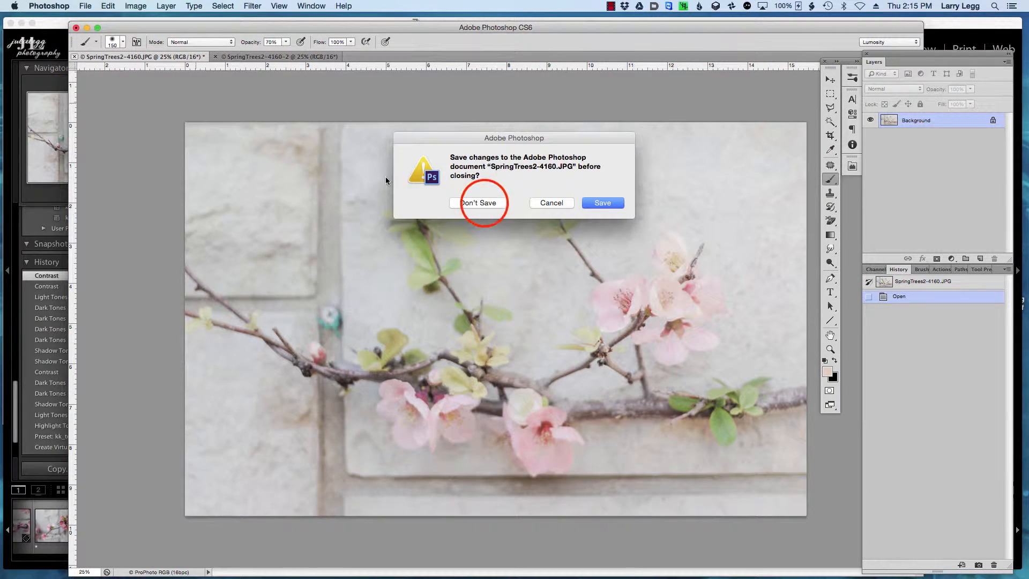
left_click(484, 206)
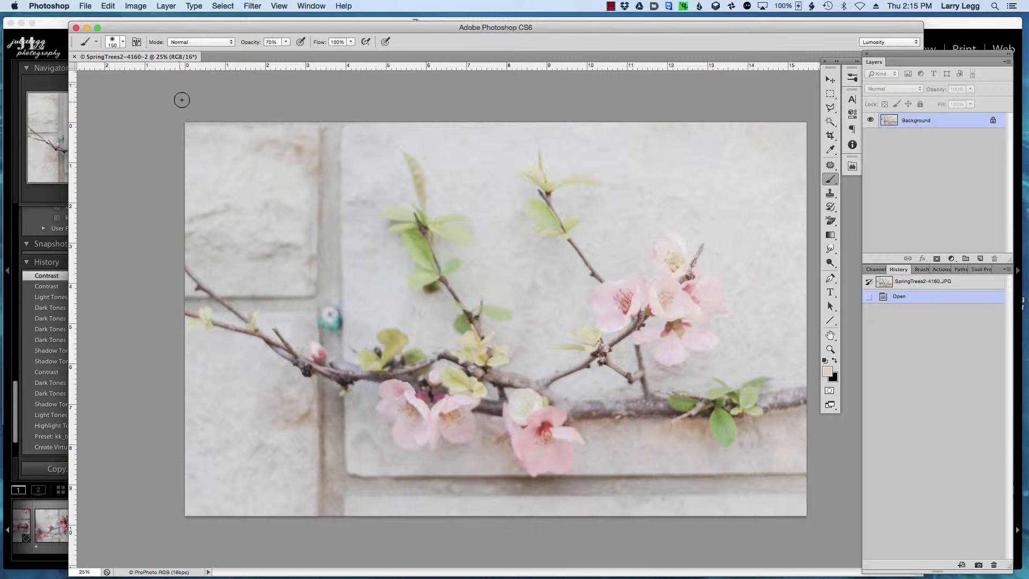
- Move the Photoshop window so the whole blossom photo sits clear of the tools and Layers panel
left_click(451, 26)
left_click_drag(452, 26, 388, 25)
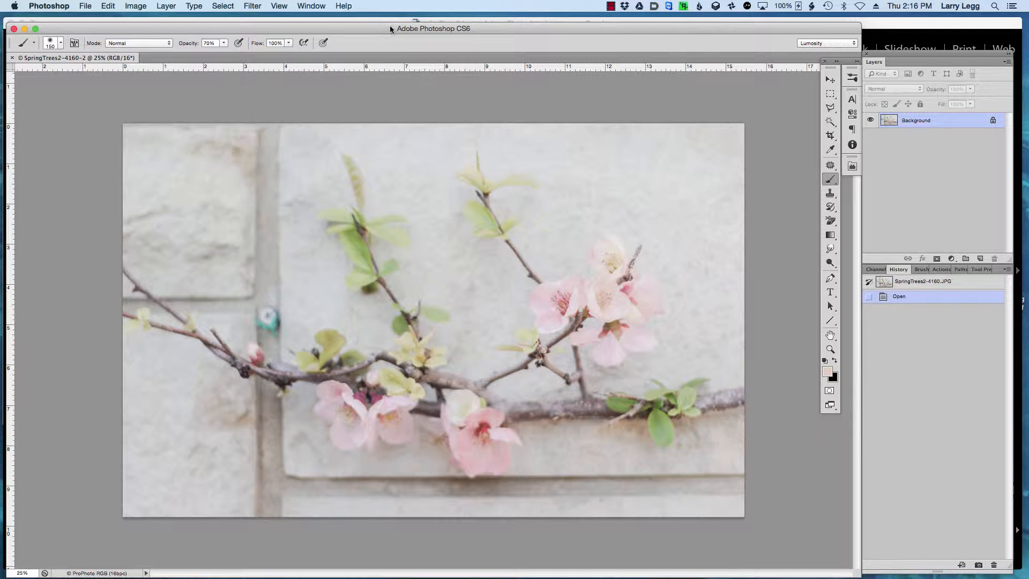
- Duplicate the Background layer and activate the Clone Stamp tool
left_click(951, 123)
key("super+j")
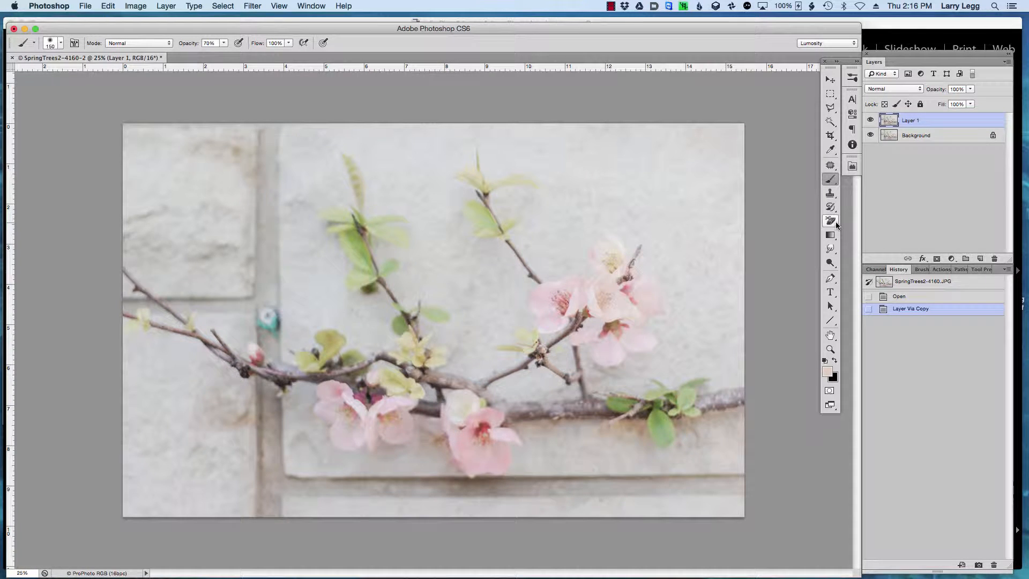
left_click(830, 194)
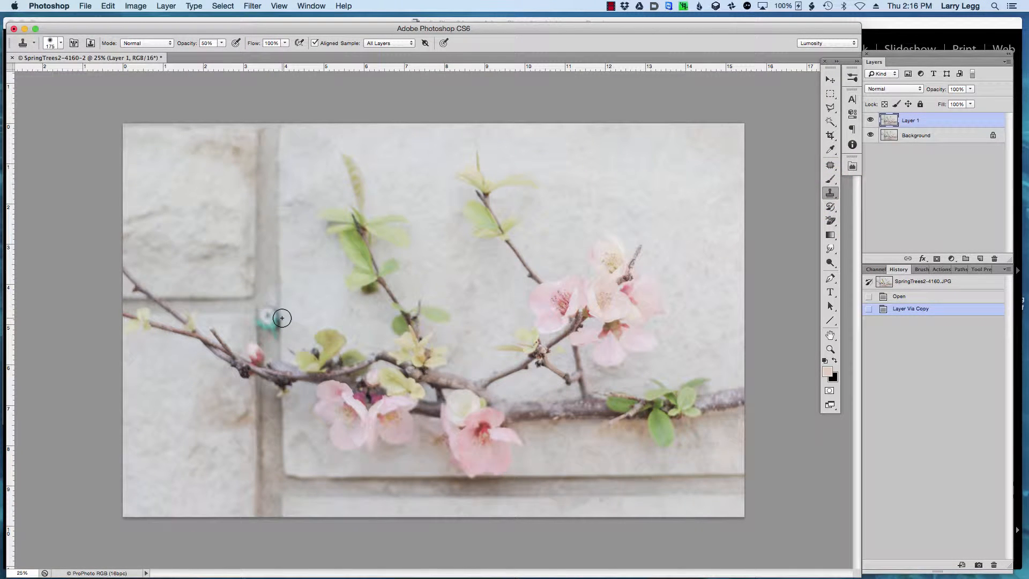
- Set the Clone Stamp brush size to 80 for retouching the white-and-teal object in the mortar joint
key("super+space")
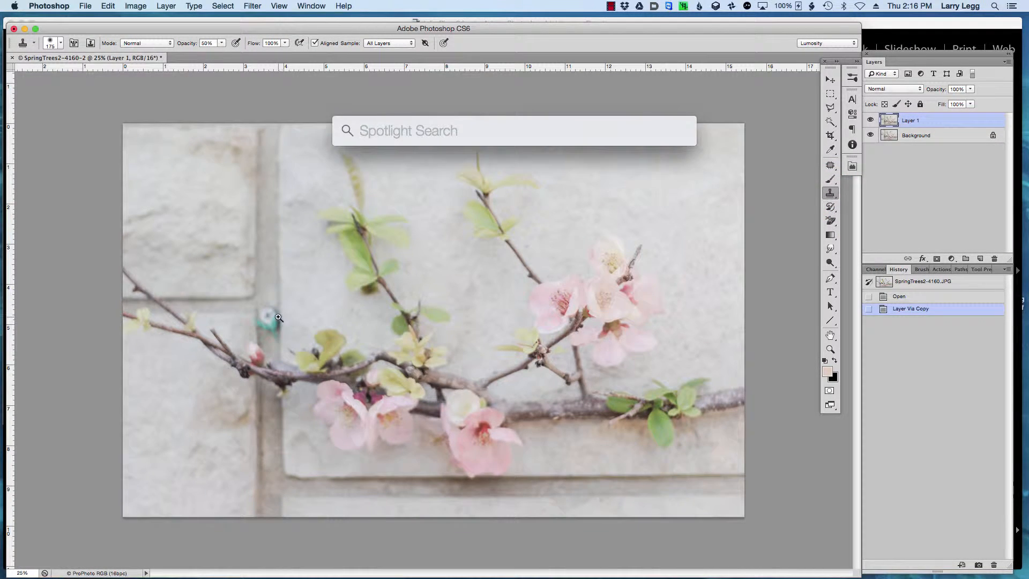
left_click(278, 317, "super")
left_click(266, 319, "super")
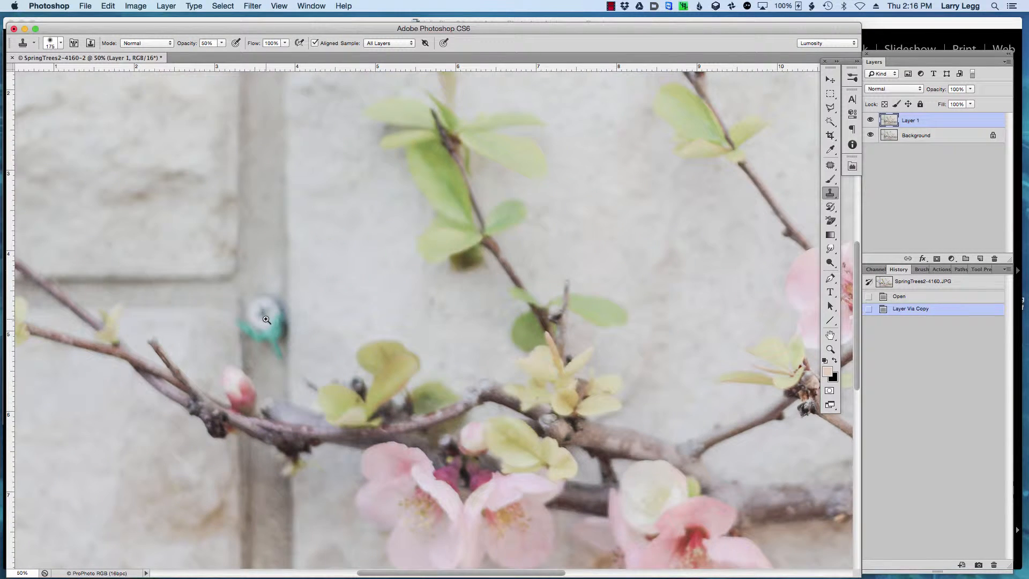
left_click(266, 319, "super")
left_click_drag(269, 316, 383, 294)
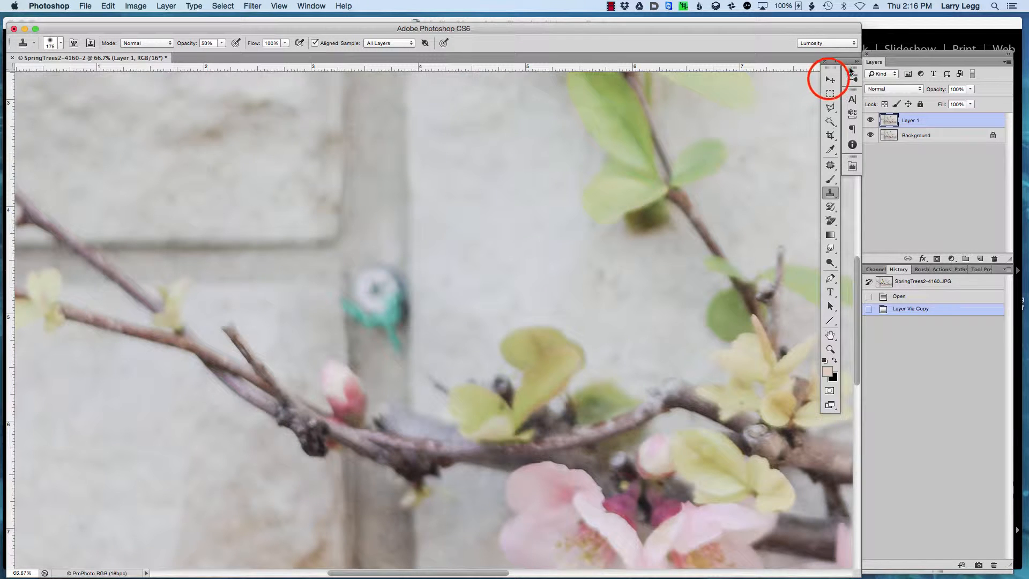
left_click(830, 79)
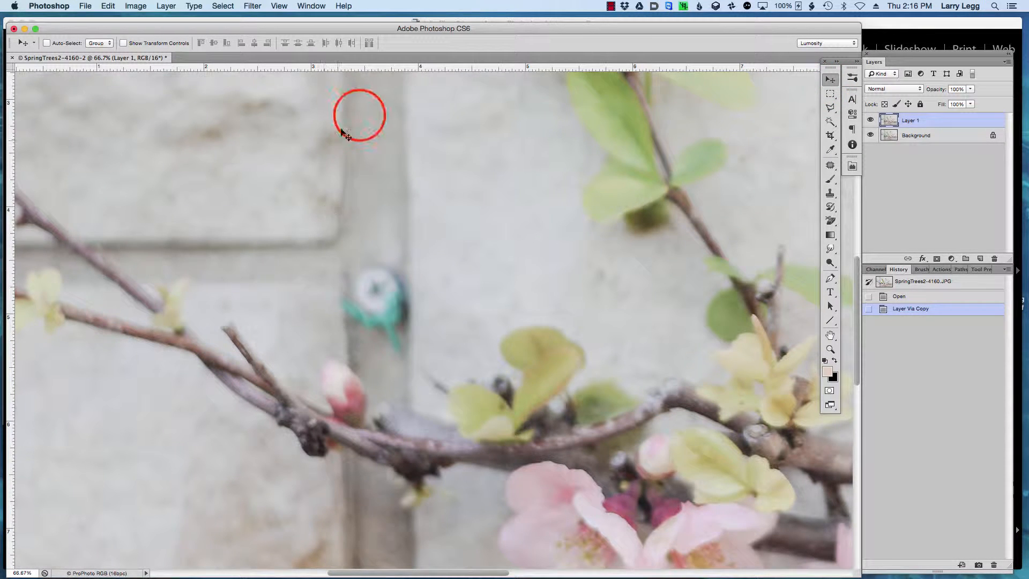
left_click_drag(349, 105, 340, 200)
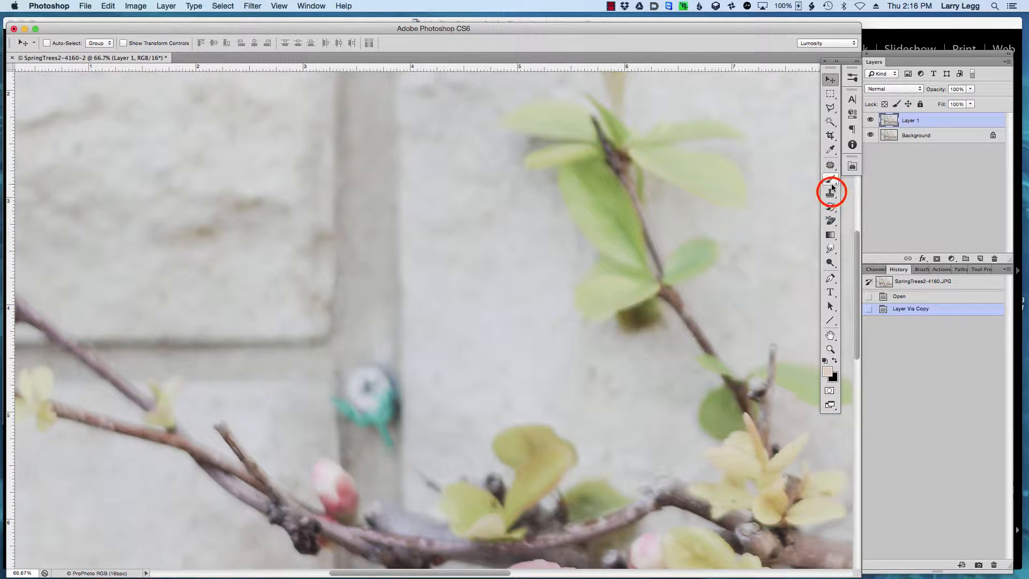
left_click(831, 190)
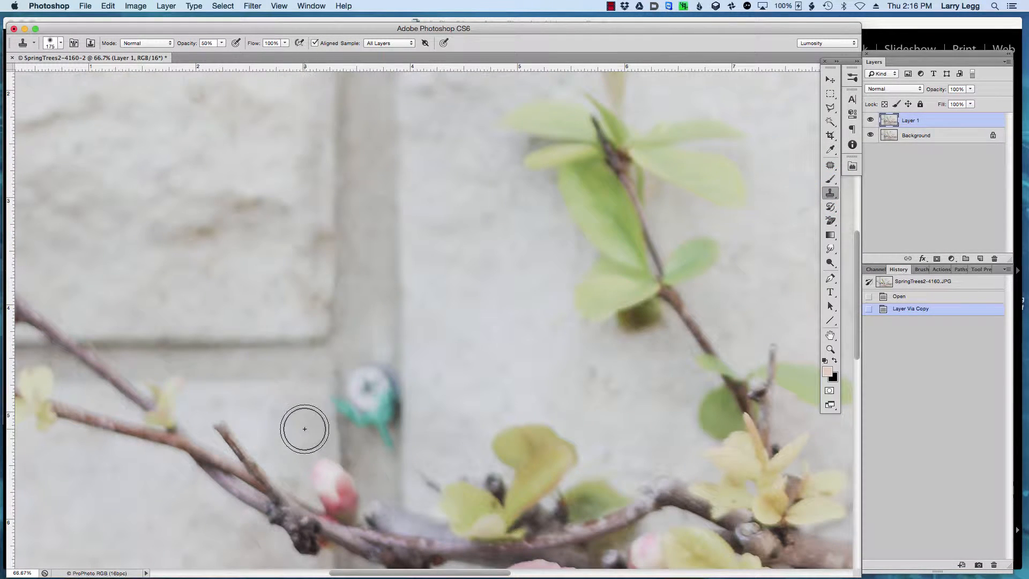
key("bracketleft")
key("bracketleft")
key("bracketleft")
key("bracketleft")
key("bracketleft")
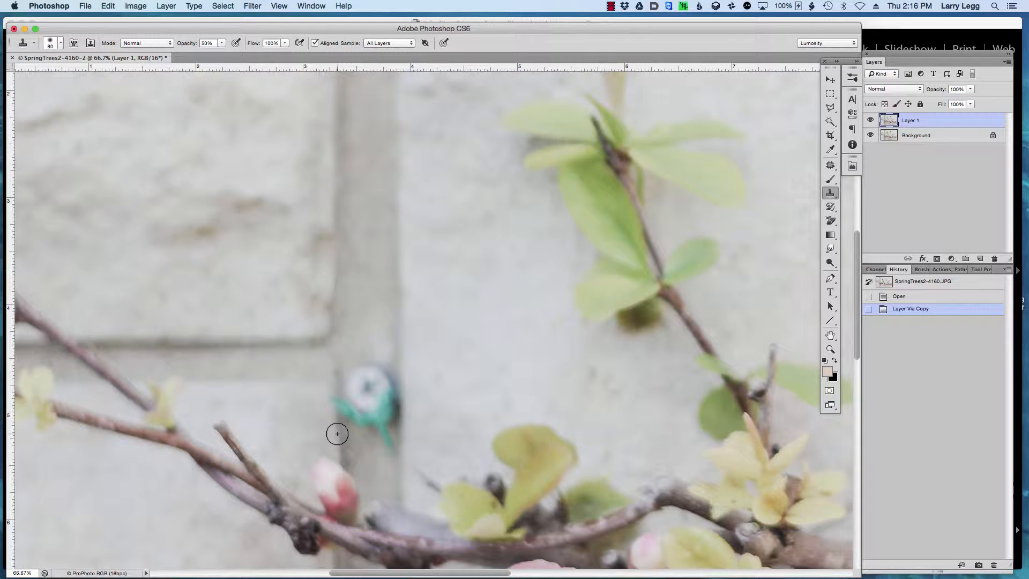
- Set the Clone Stamp opacity to 100%
left_click(221, 43)
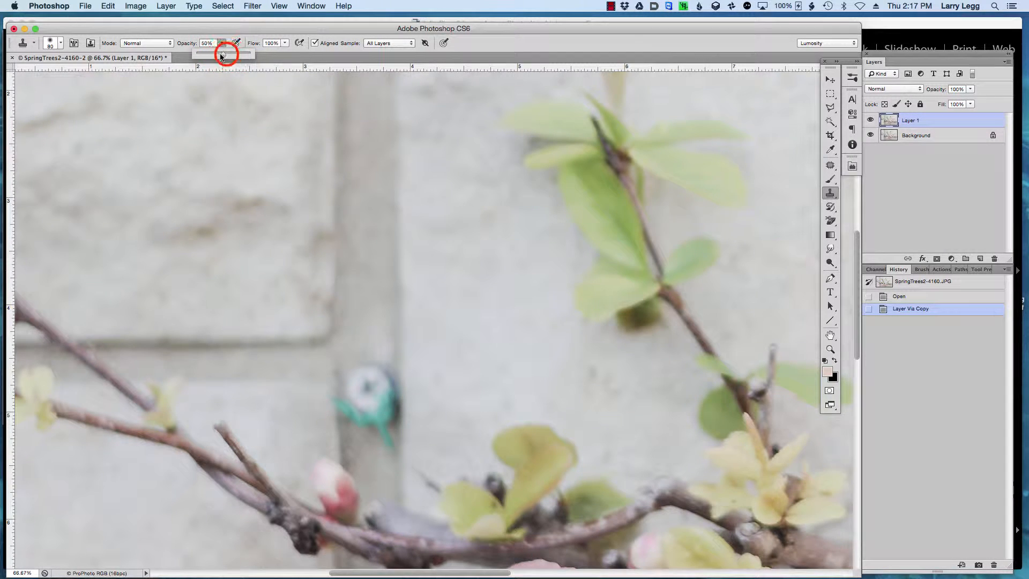
left_click_drag(222, 55, 271, 55)
left_click(271, 54)
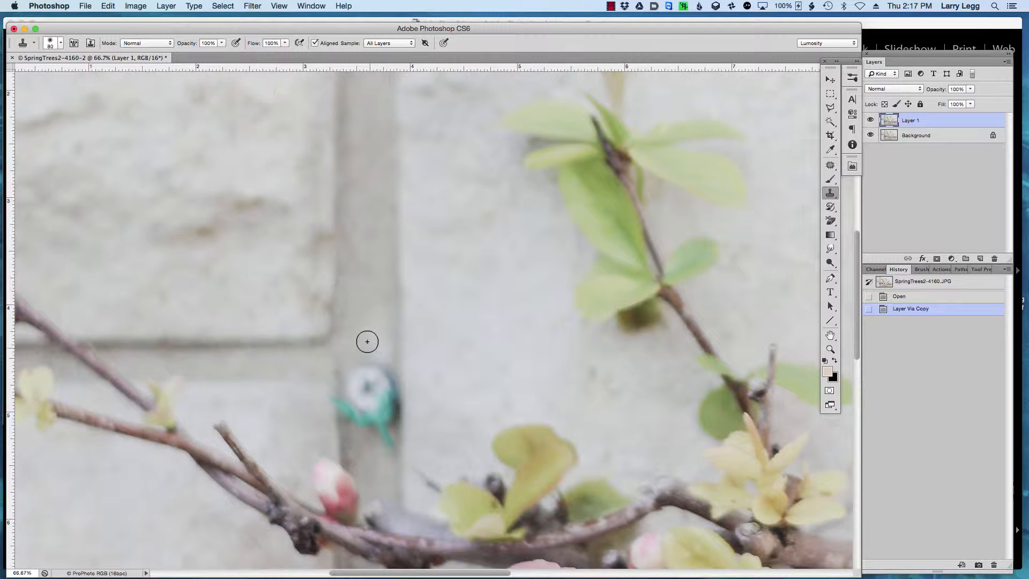
- Clone nearby wall texture over the outer-left tip of the teal object on Layer 1, resampling the source between strokes
scroll(371, 333, "down", 5)
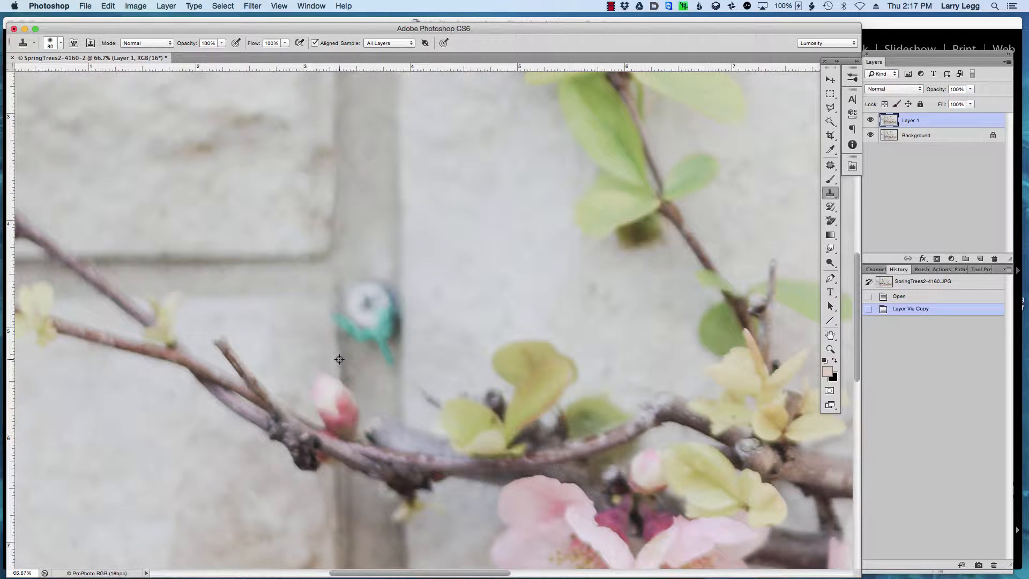
left_click(334, 320, "alt")
left_click(336, 321)
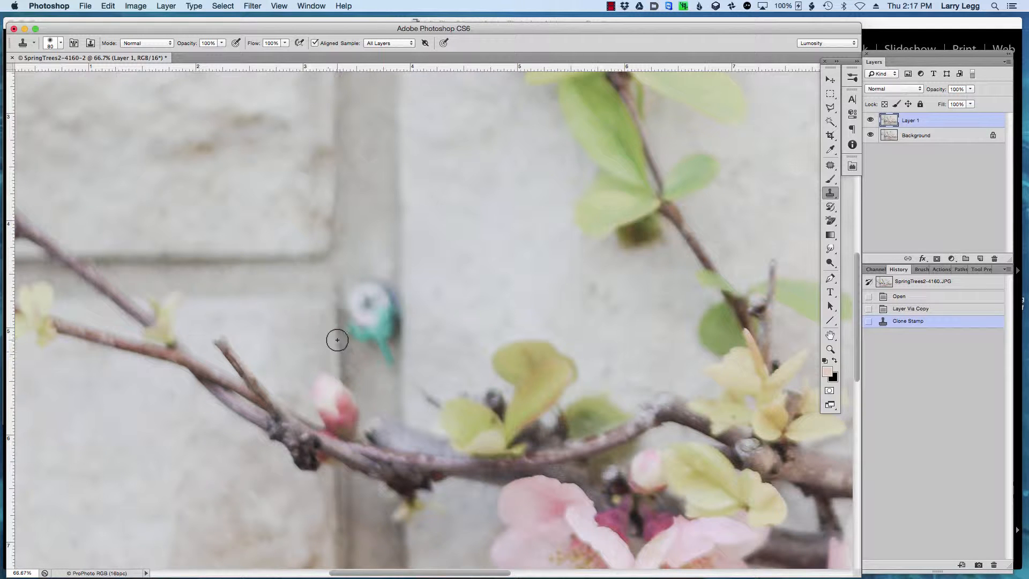
left_click(337, 340, "alt")
left_click(340, 340)
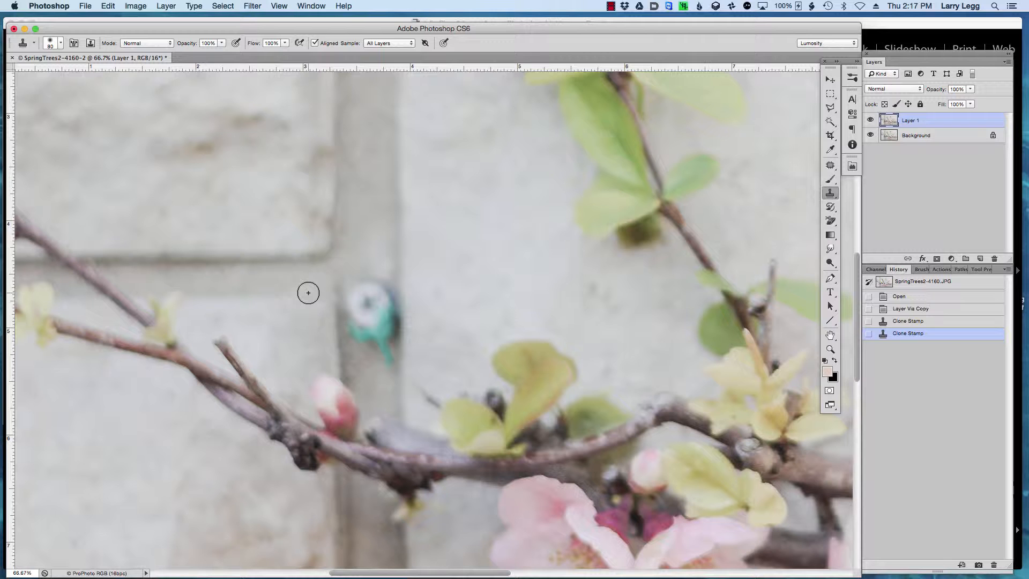
- Toggle Layer 1's visibility to compare the cloned area with the original
left_click(870, 120)
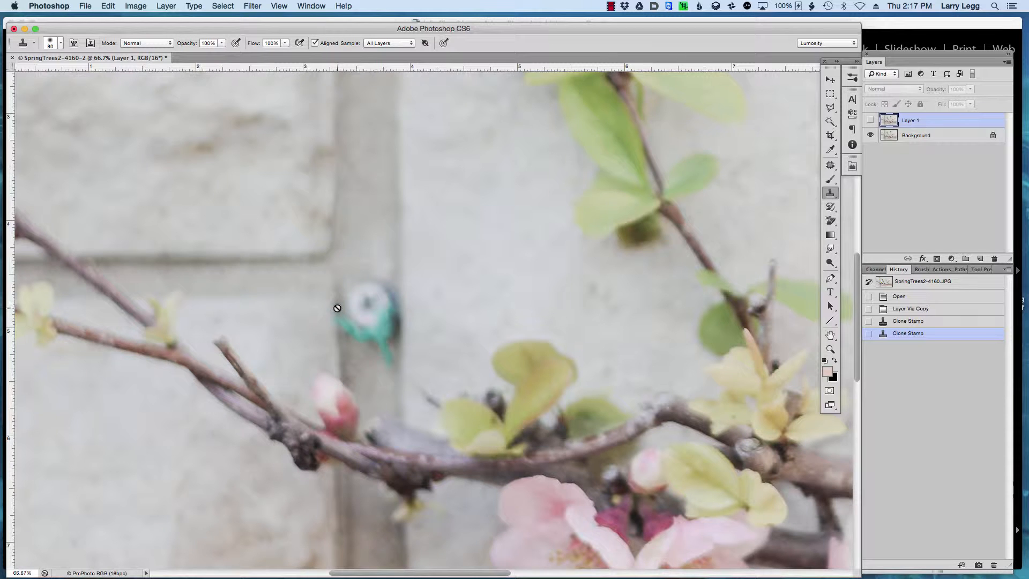
left_click(869, 120)
left_click(869, 120)
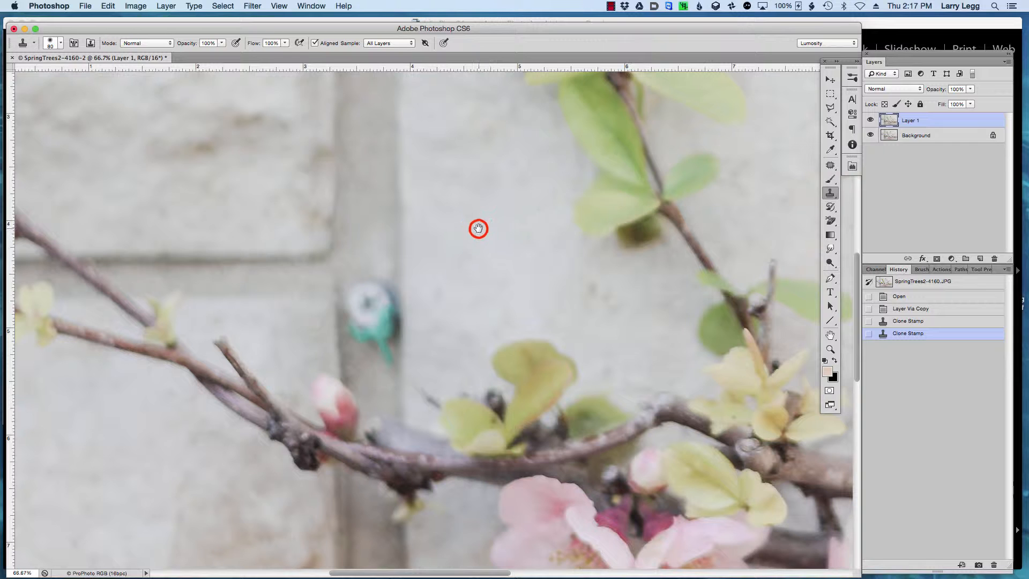
- Select a rectangular patch of clean wall across the vertical mortar joint above the teal object with the Polygonal Lasso
left_click_drag(477, 228, 479, 353)
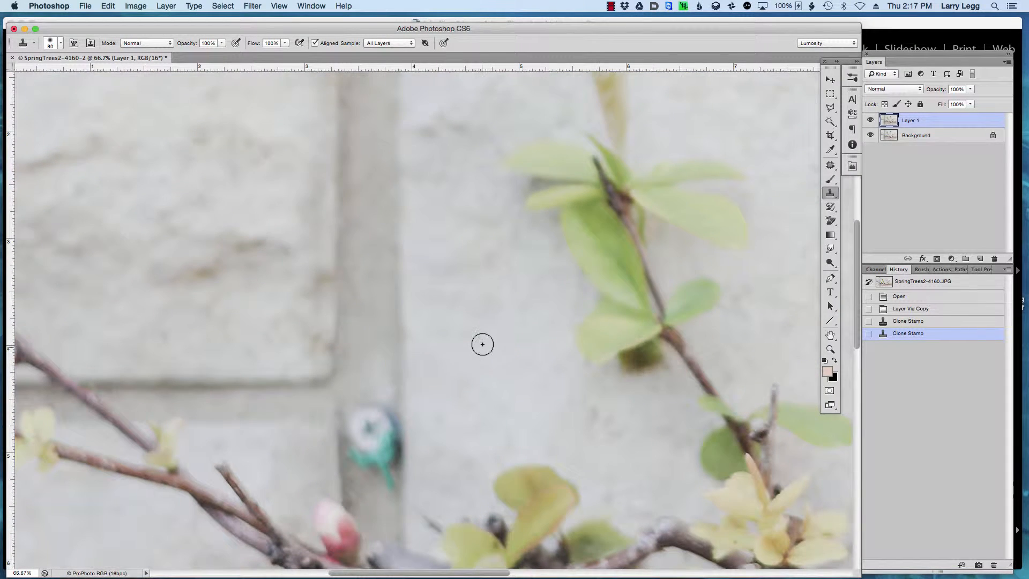
left_click(830, 109)
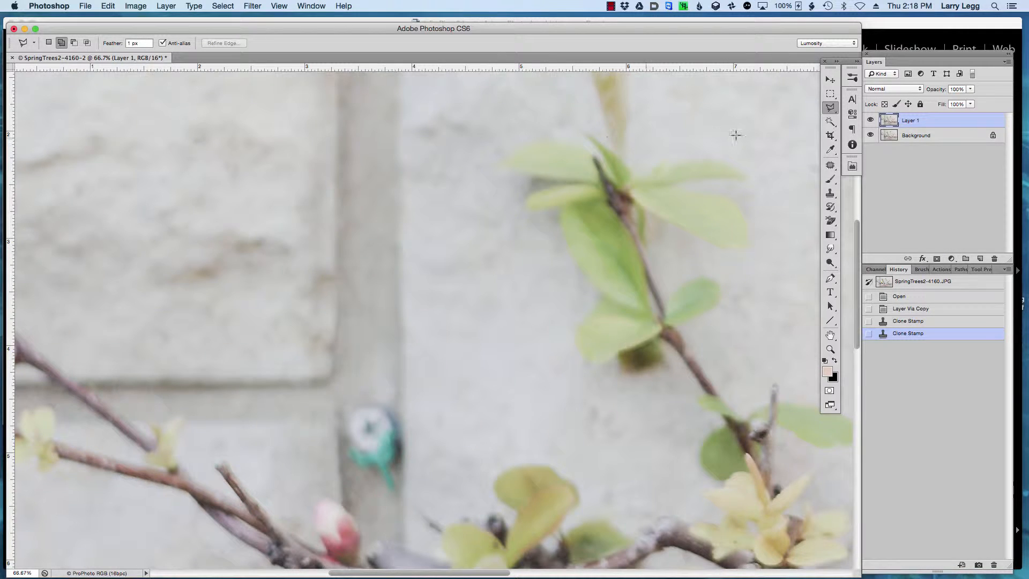
left_click(833, 110)
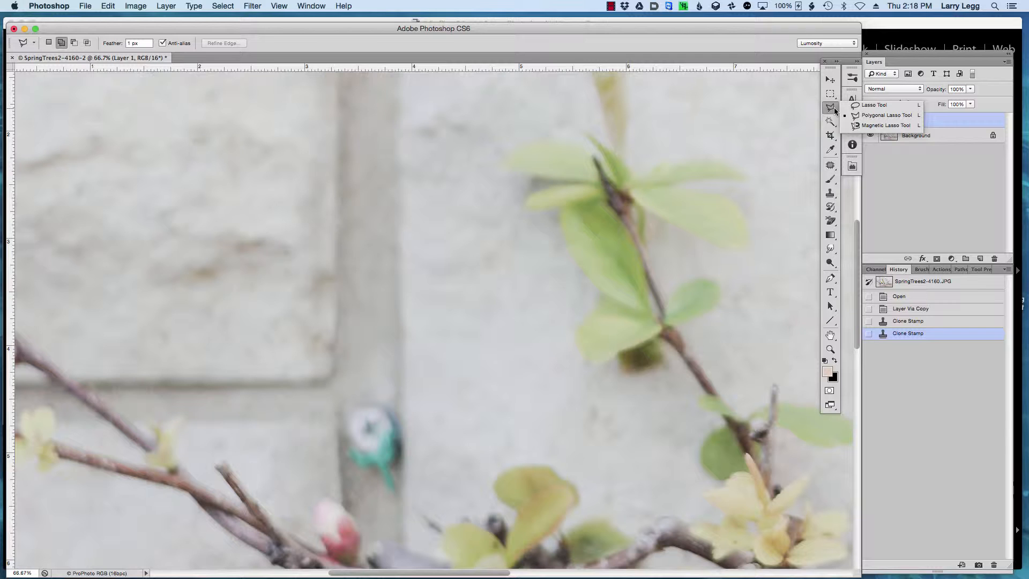
left_click(874, 105)
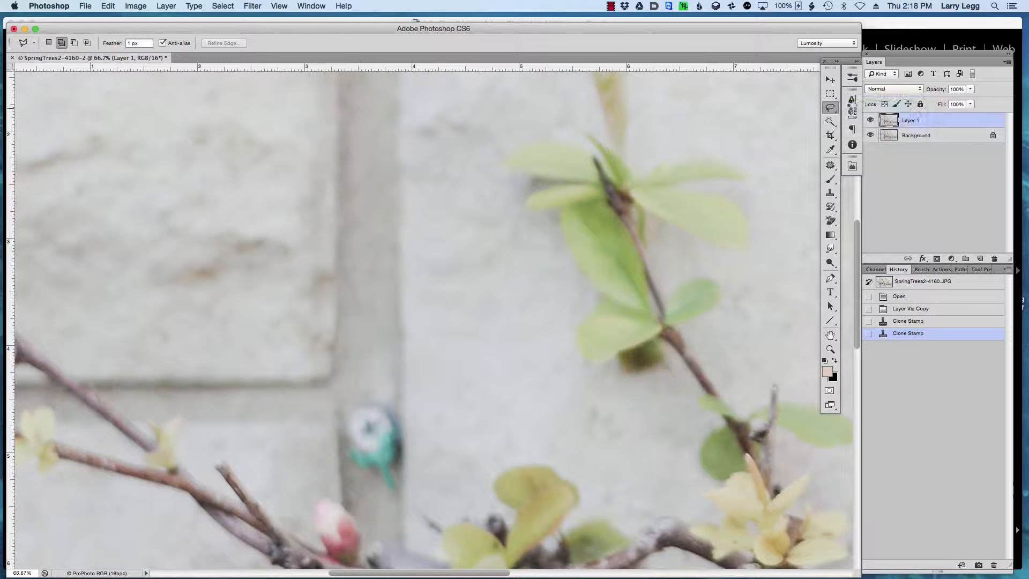
left_click(831, 111)
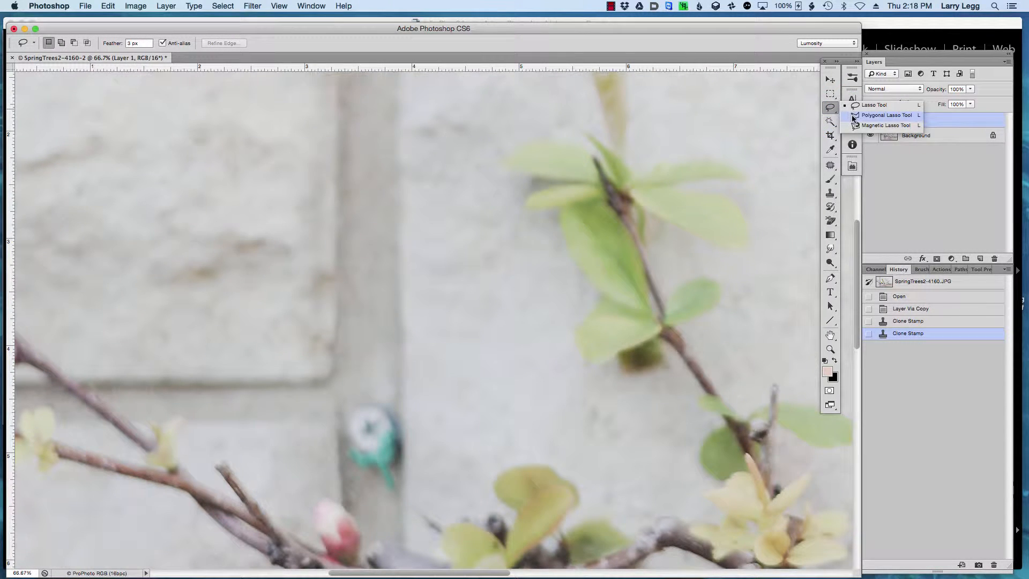
left_click(855, 115)
left_click(321, 139)
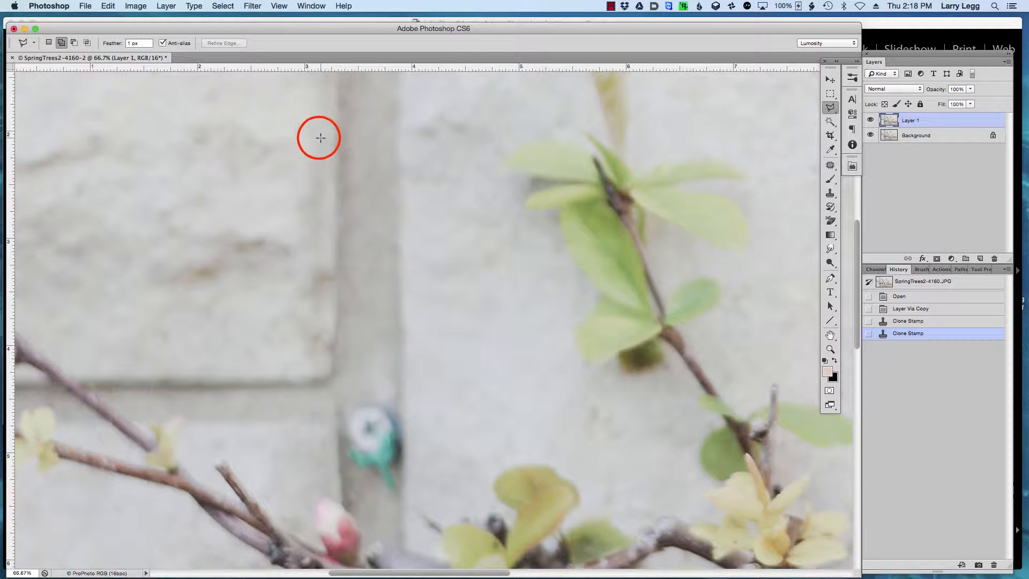
left_click(414, 139)
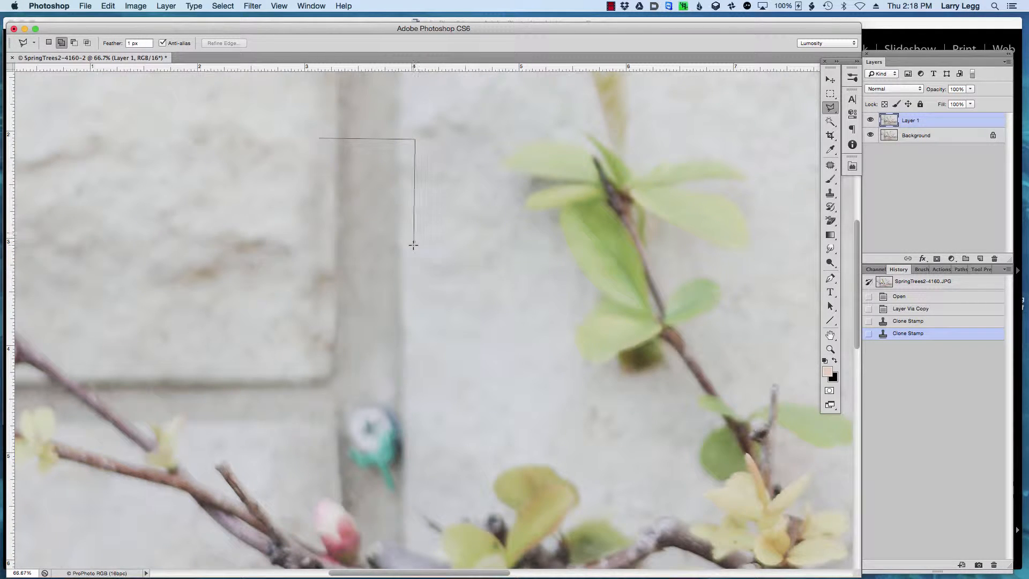
left_click(415, 219)
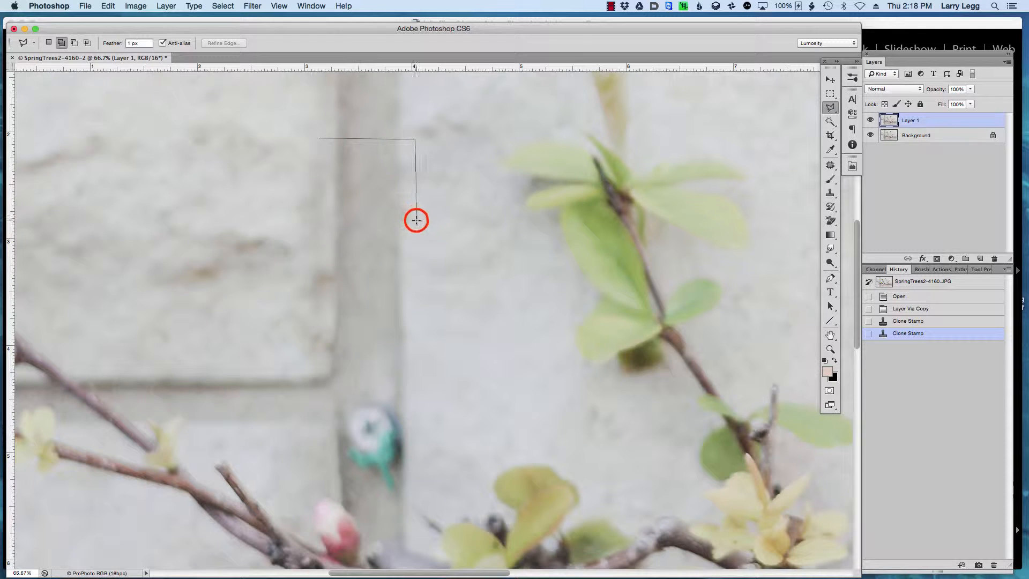
left_click(320, 219)
left_click(319, 139)
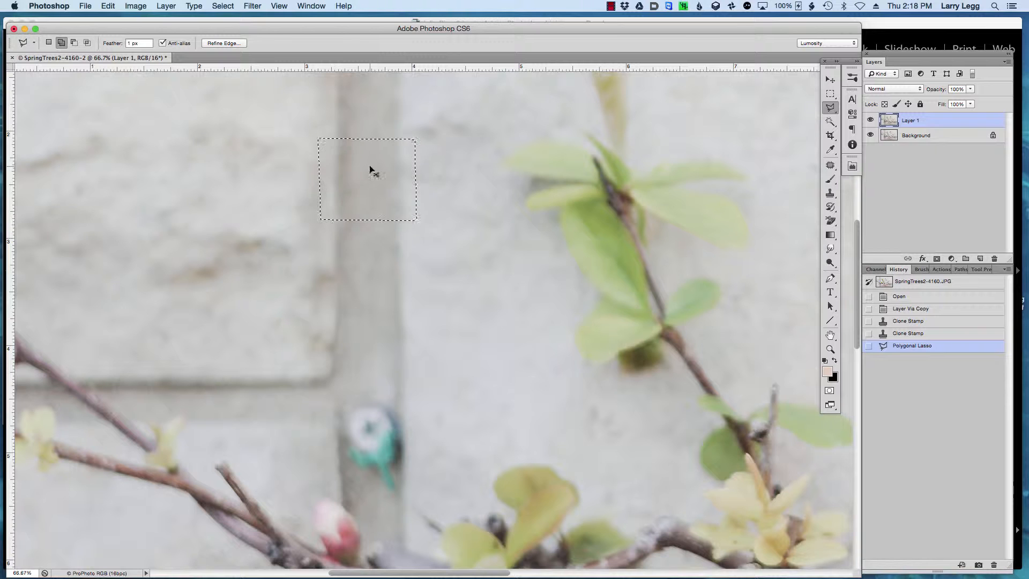
- Copy the selected wall patch to a new layer and move it down the mortar joint over the teal object
key("super+j")
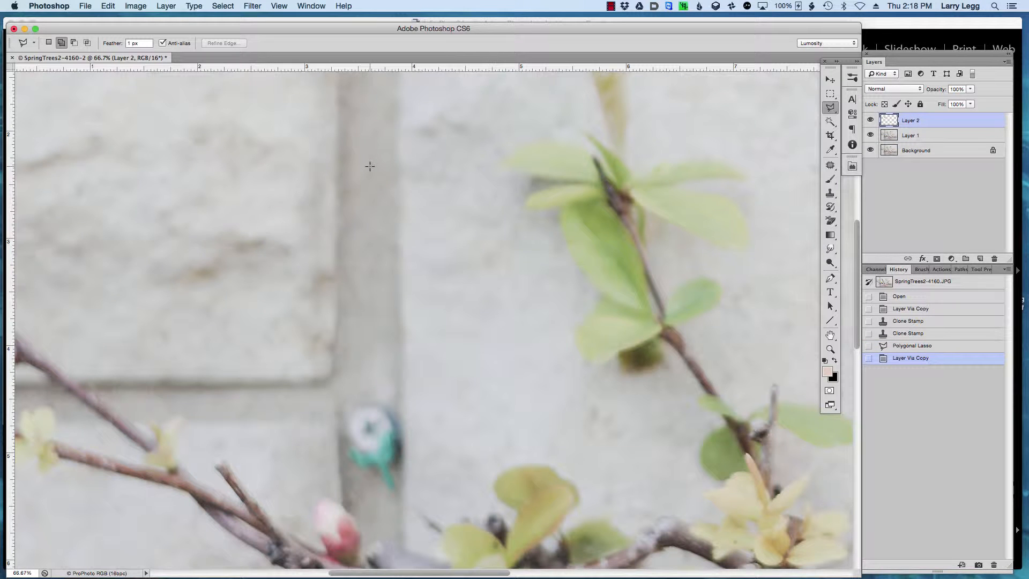
left_click(830, 79)
left_click(379, 170)
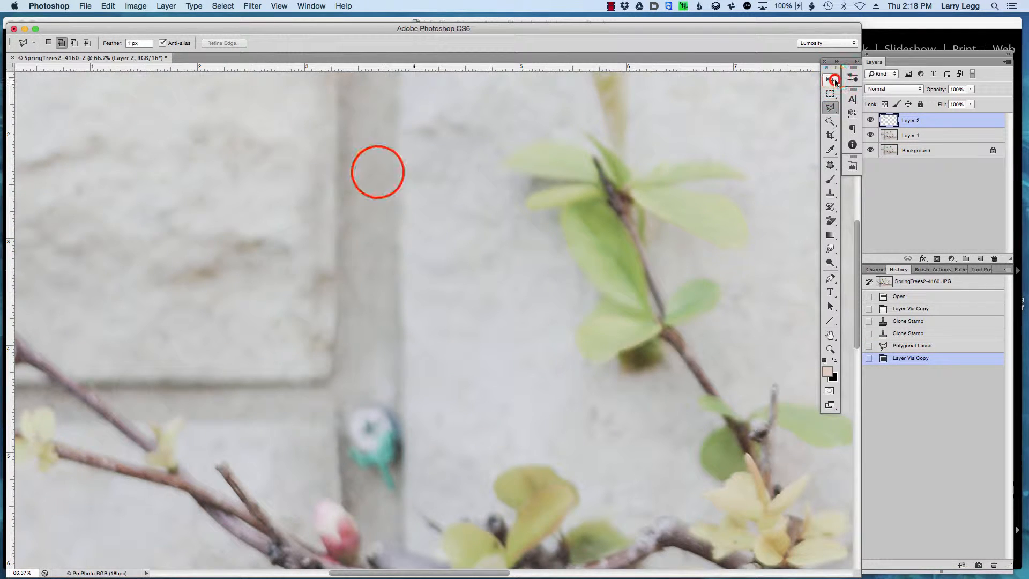
left_click_drag(377, 187, 382, 437)
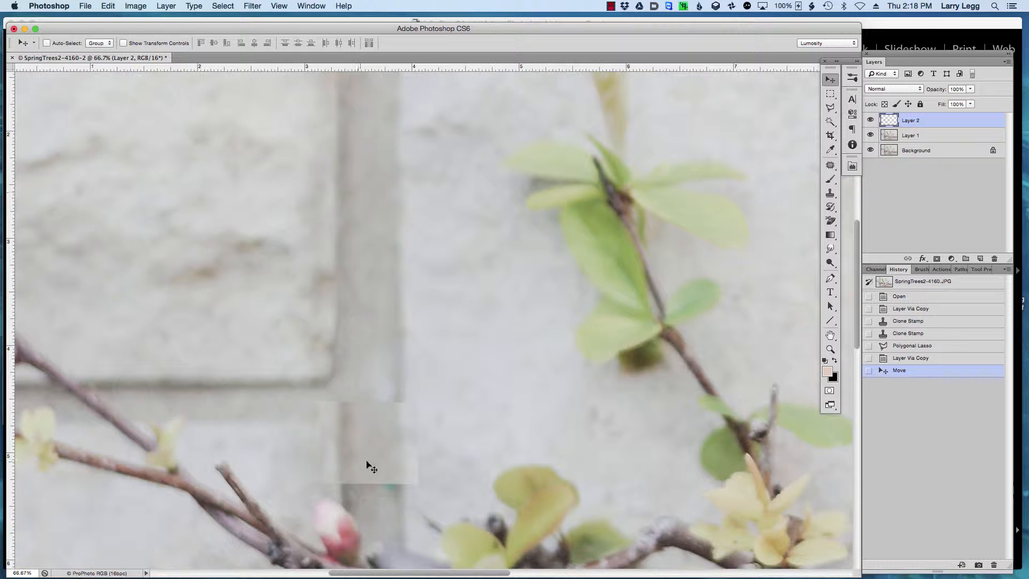
left_click_drag(375, 471, 374, 472)
- Stretch the patch vertically with Free Transform to cover the rest of the teal object, and check its coverage by toggling Layer 2's visibility
key("super+t")
left_click_drag(370, 406, 372, 400)
key("Return")
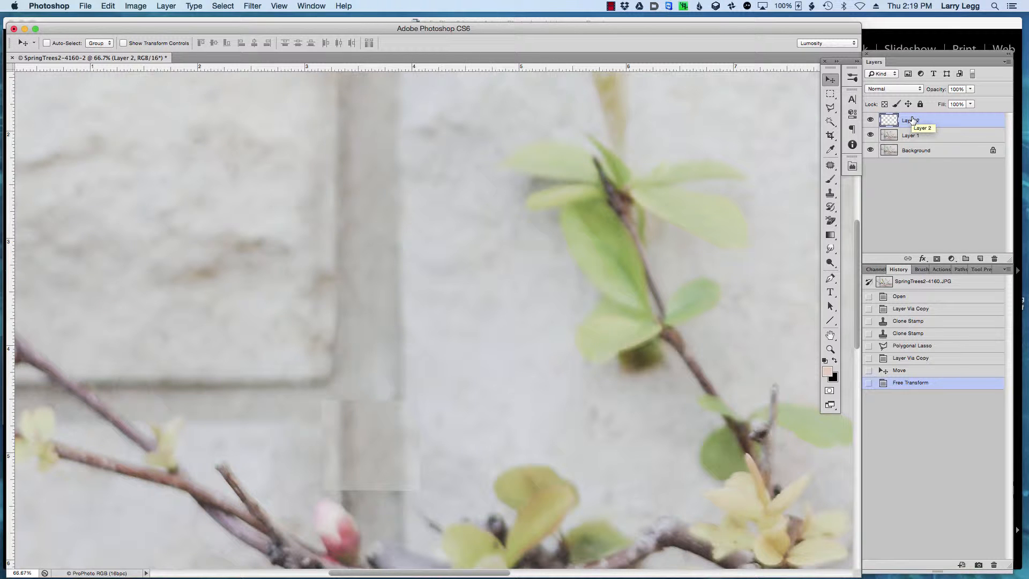
left_click(870, 119)
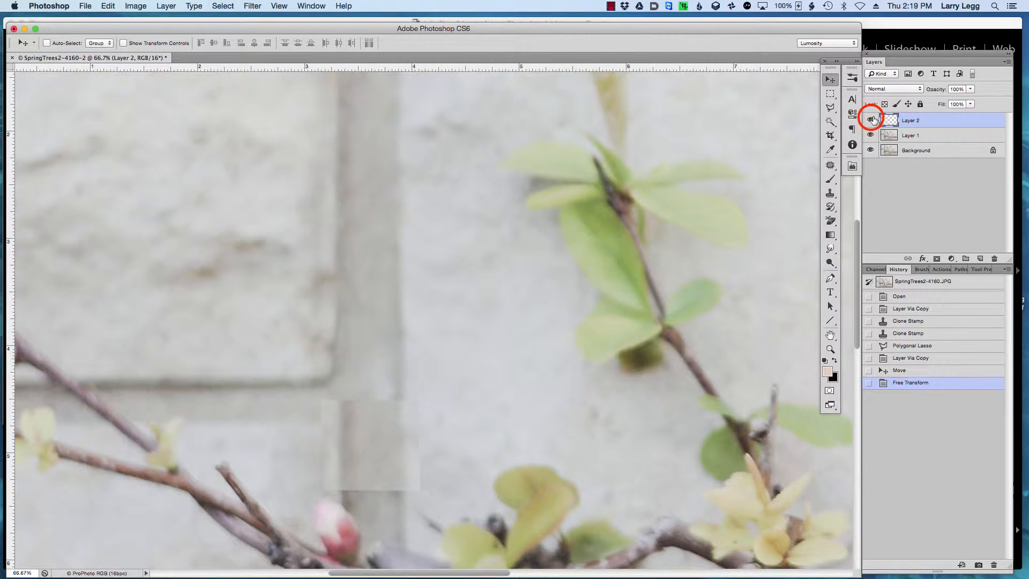
left_click(870, 117)
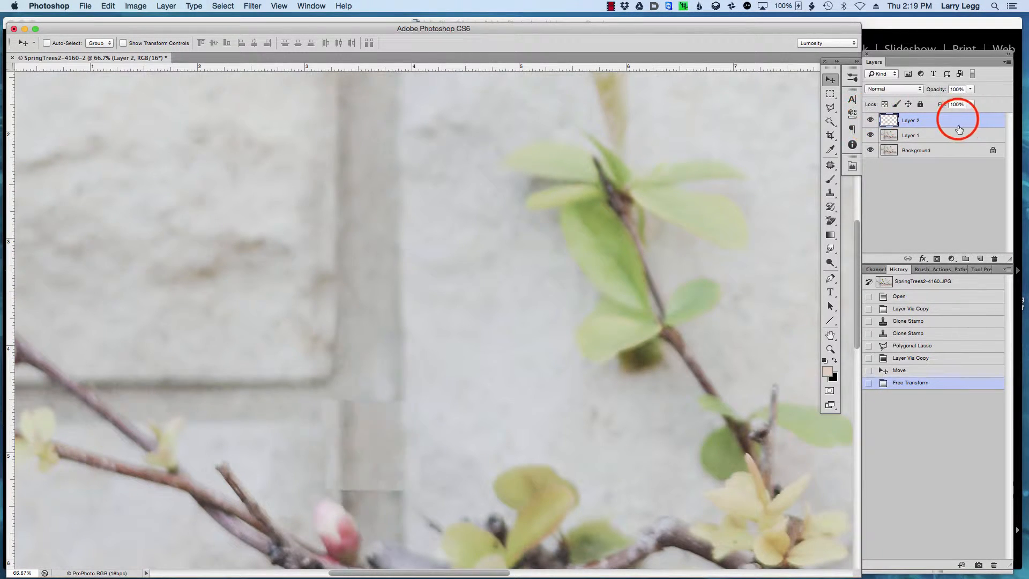
- Add a Levels adjustment layer above Layer 2, using Layer 2 as its clipping mask
left_click(951, 258)
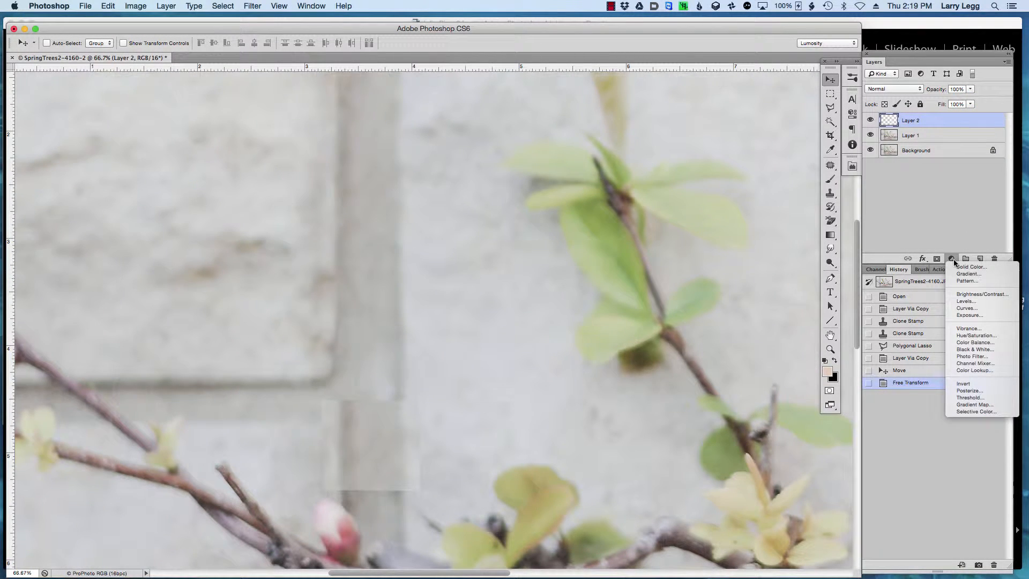
left_click(962, 301, "alt")
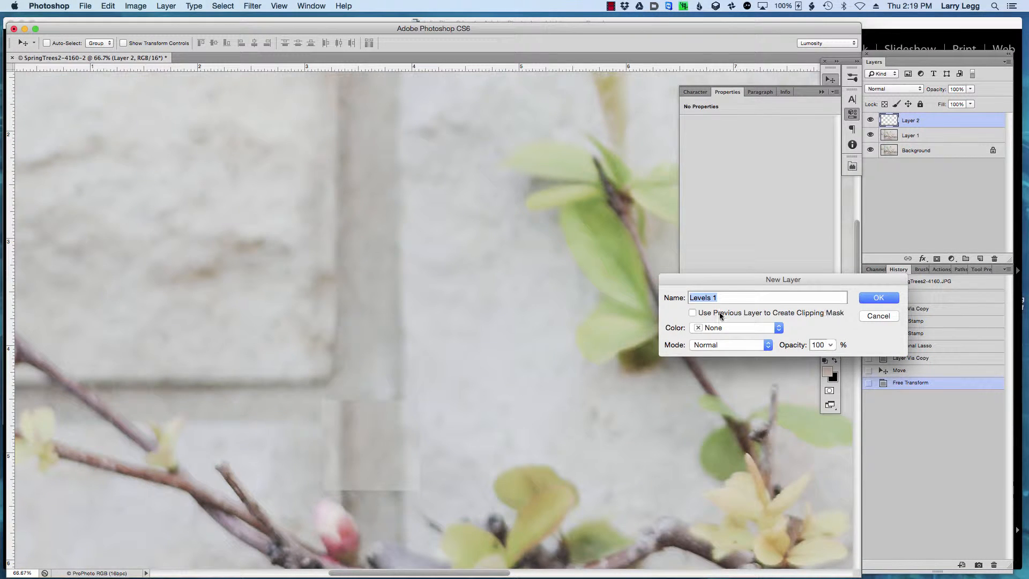
left_click(718, 313)
left_click(876, 299)
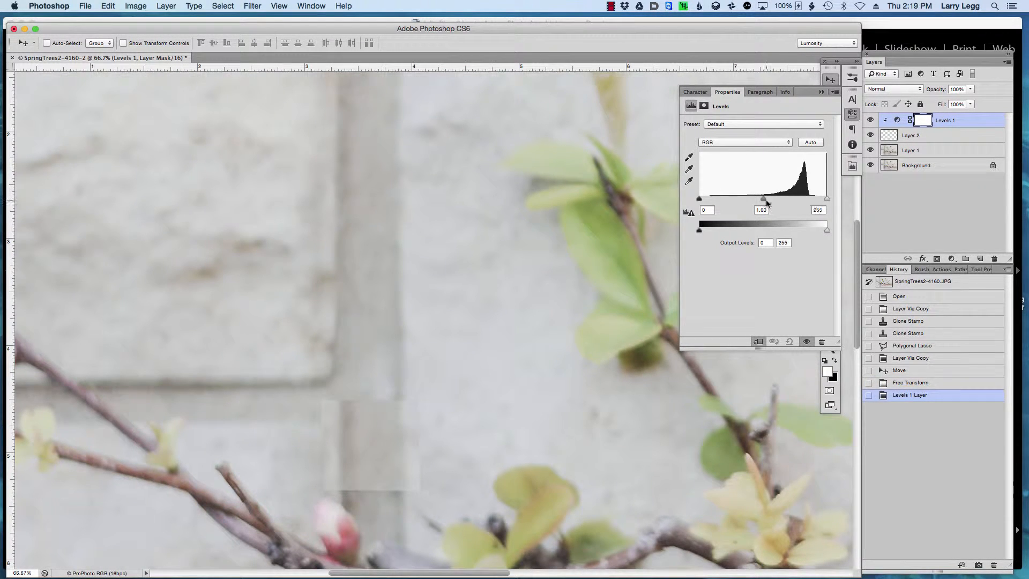
- Match the wall patch's tone in Levels with an input black point of 17 and output levels of 10 and 235
mouse_move(766, 199)
left_mouse_down()
mouse_move(755, 204)
mouse_move(763, 202)
left_mouse_up()
mouse_move(827, 199)
left_mouse_down()
mouse_move(815, 198)
mouse_move(827, 200)
left_mouse_up()
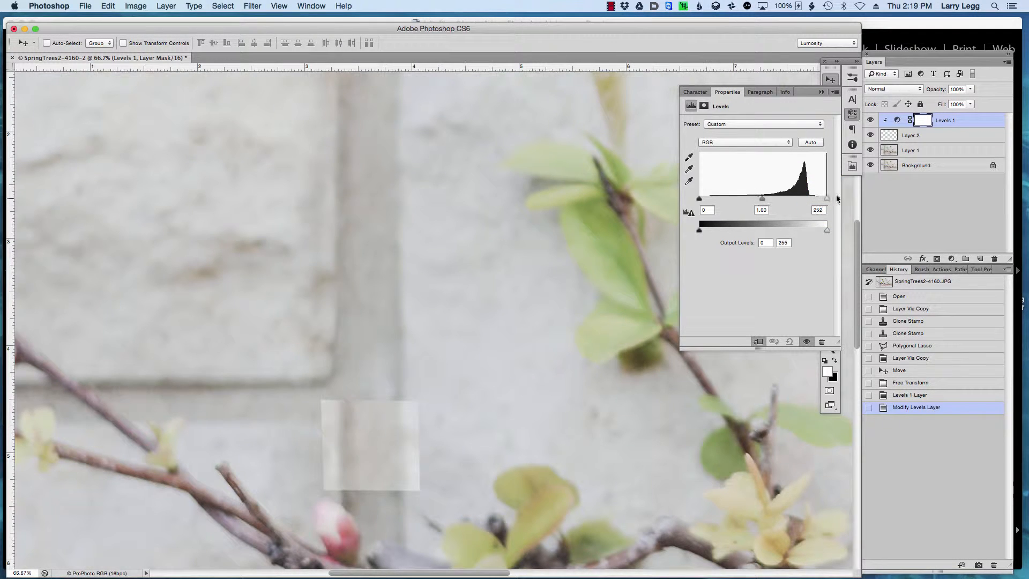
left_click_drag(698, 201, 711, 200)
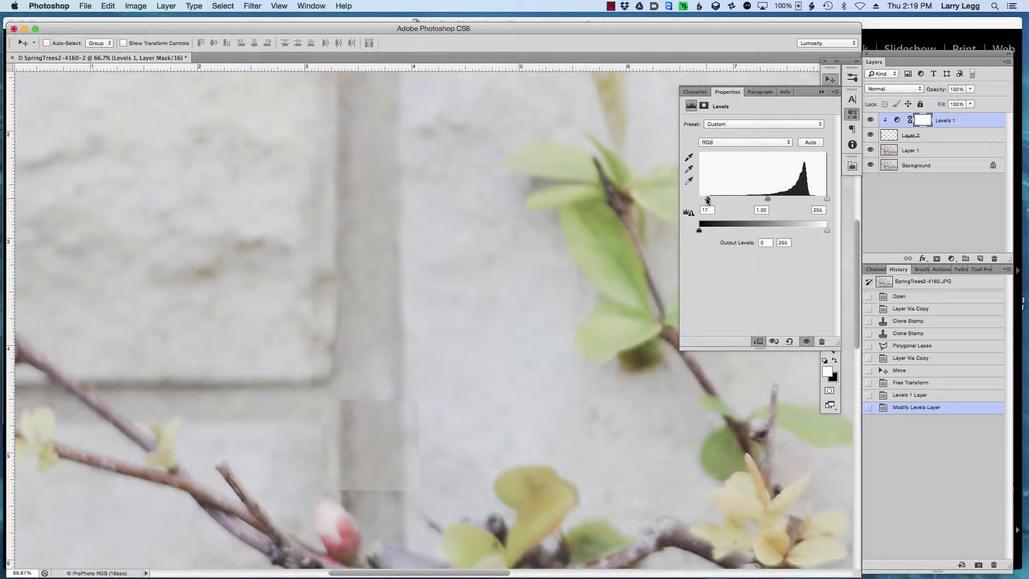
left_click_drag(699, 230, 703, 231)
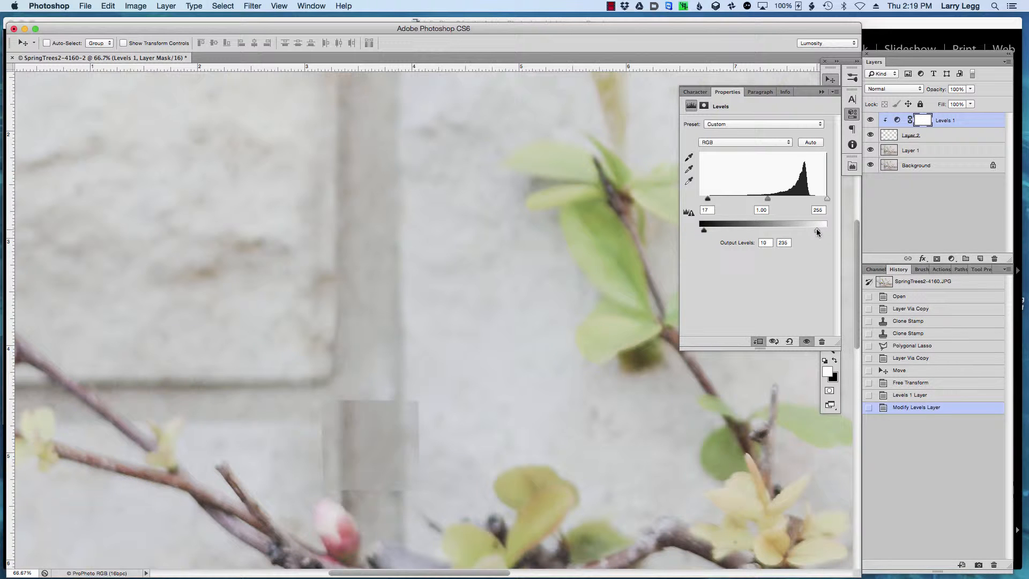
left_click(728, 94)
- Add a layer mask to Layer 2 and set up the Brush tool with black as the foreground color
left_click(929, 131)
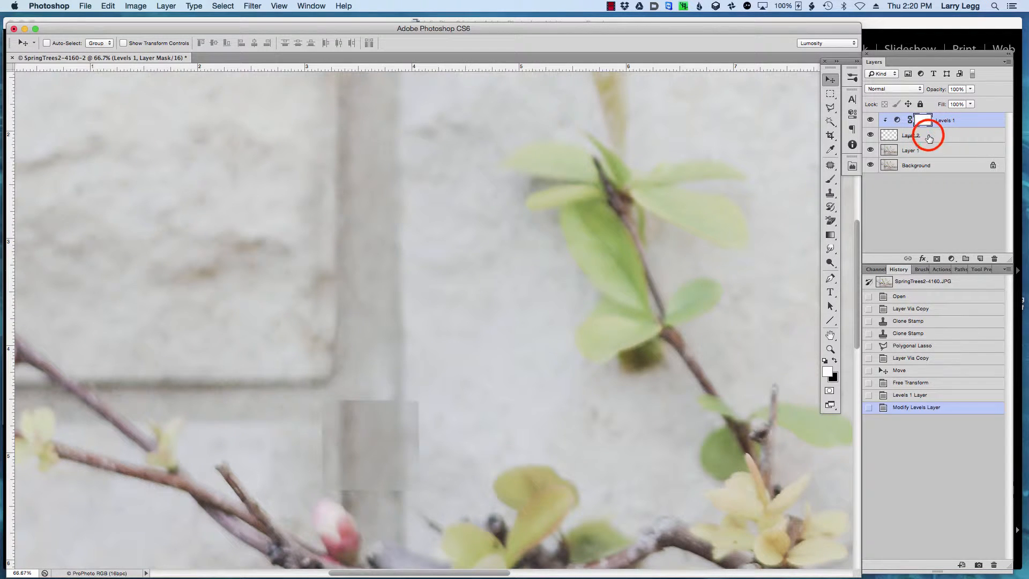
left_click(895, 138)
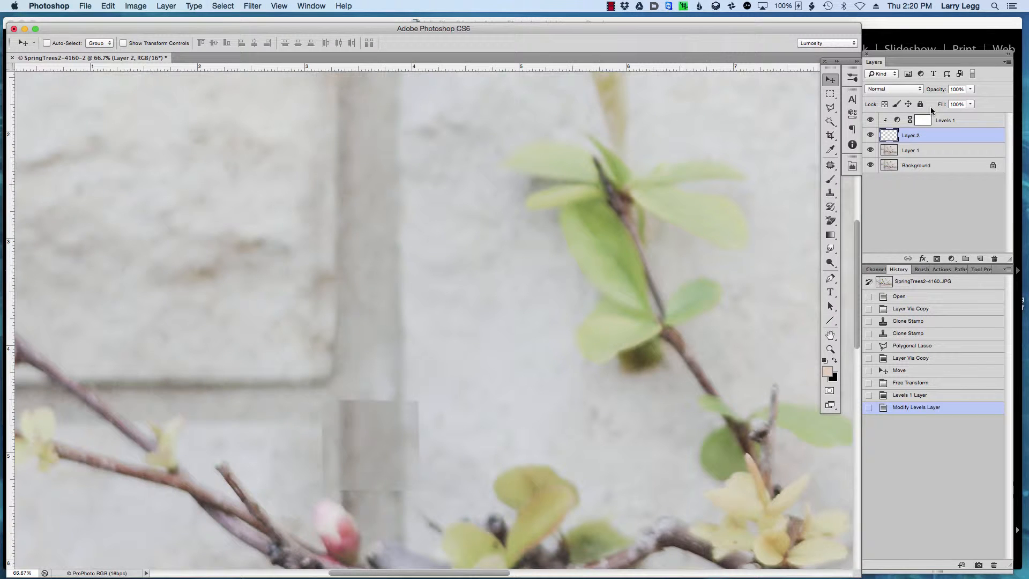
left_click(935, 259)
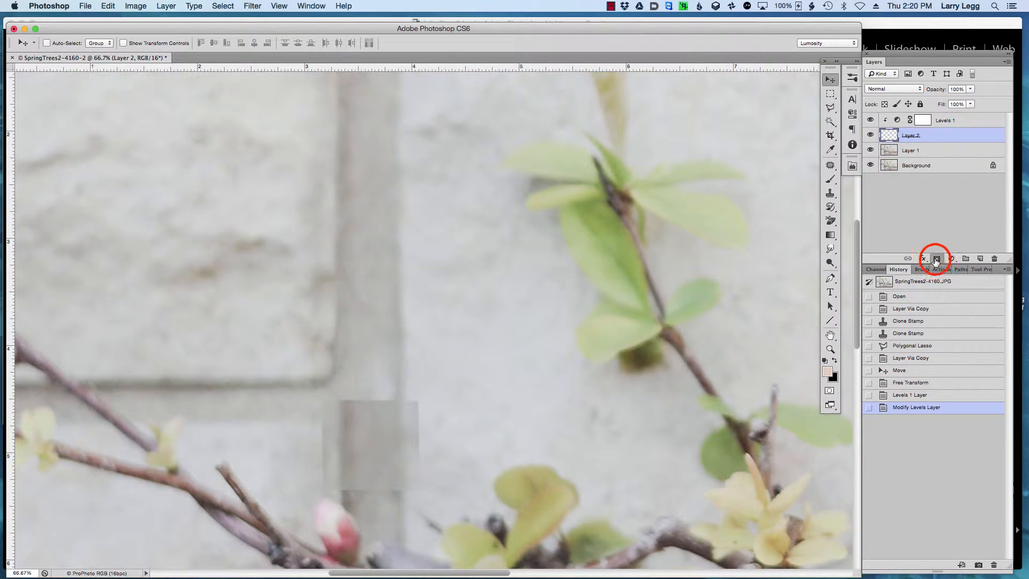
left_click(831, 179)
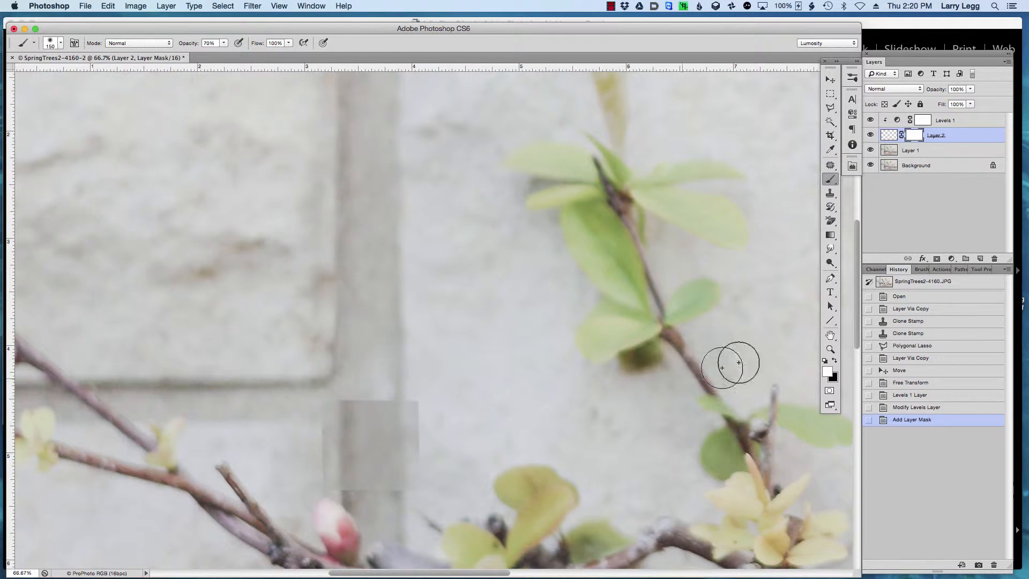
left_click(835, 361)
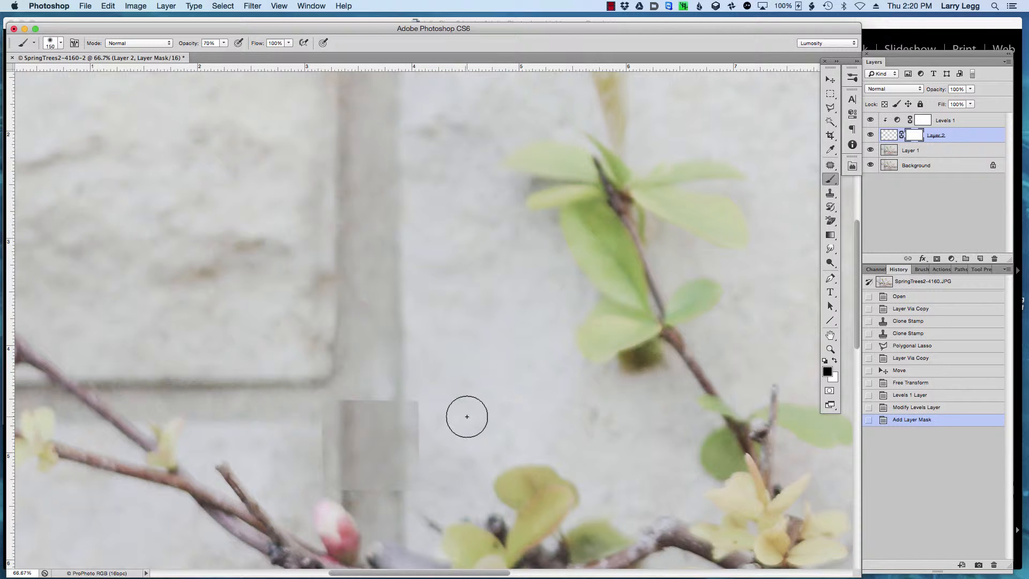
- Paint black on Layer 2's mask with a size 90 brush at 70% opacity along the patch's right edge
key("bracketleft")
key("bracketleft")
key("bracketleft")
left_click(225, 44)
left_click(415, 392)
mouse_move(410, 468)
left_mouse_down()
mouse_move(416, 392)
mouse_move(429, 420)
mouse_move(420, 418)
mouse_move(425, 465)
mouse_move(420, 452)
left_mouse_up()
left_click_drag(418, 489, 422, 452)
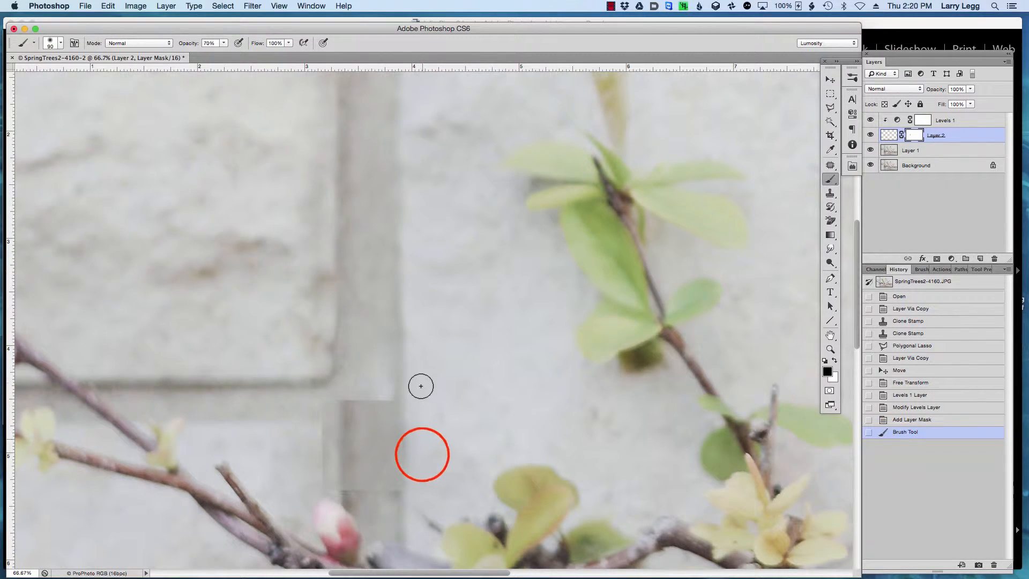
- Mask out the patch's left, bottom and top edges with black brush strokes to blend it into the wall
mouse_move(334, 389)
left_mouse_down()
mouse_move(310, 432)
mouse_move(321, 409)
mouse_move(318, 437)
left_mouse_up()
left_click(322, 487)
left_click(327, 492)
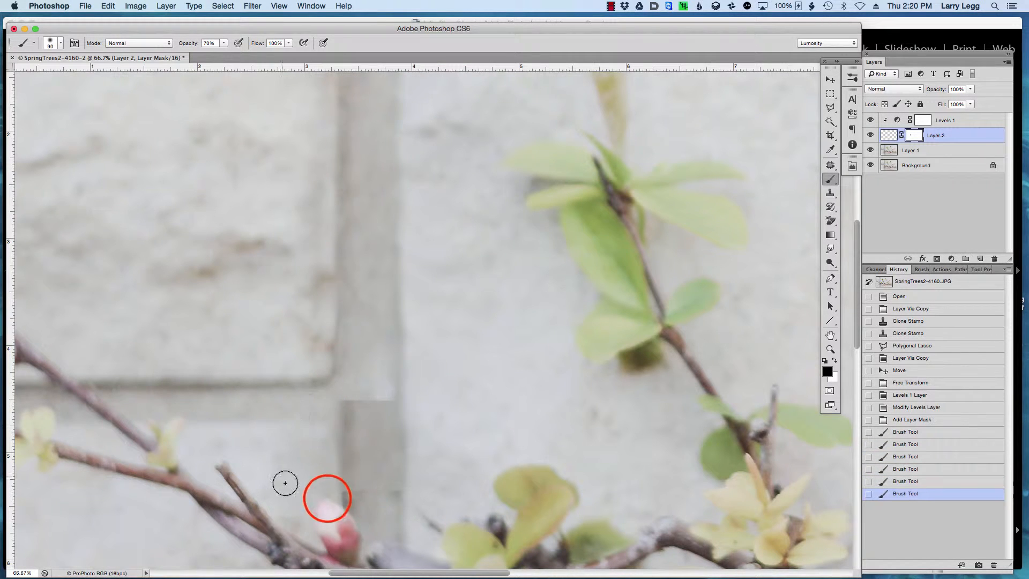
left_click(326, 499)
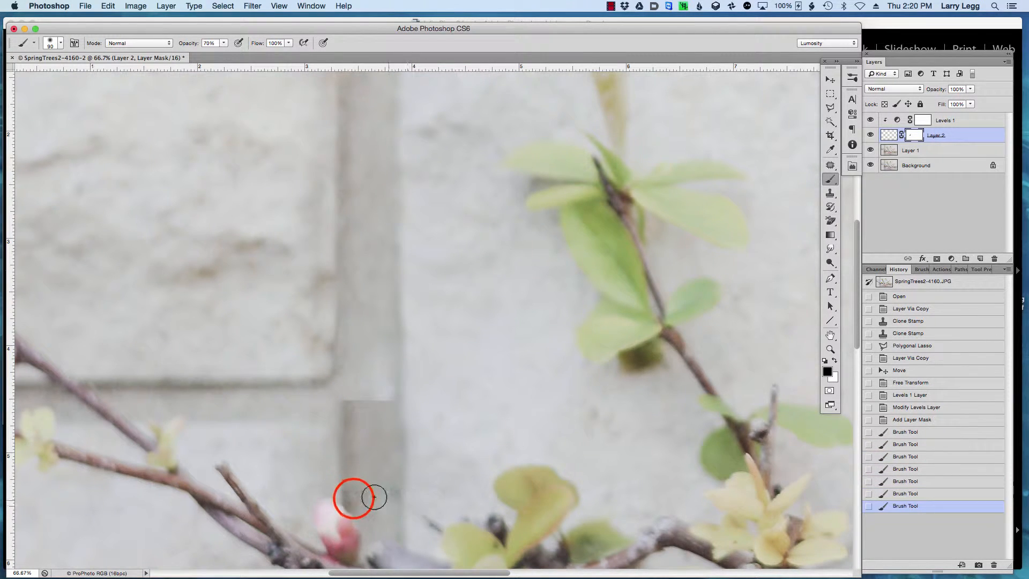
left_click(349, 496)
left_click(354, 498)
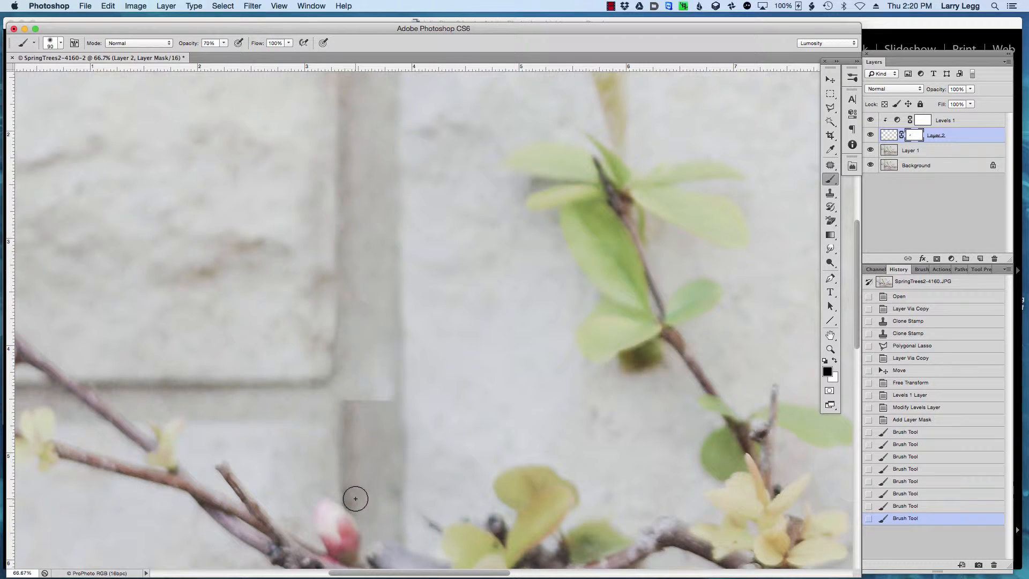
left_click(356, 395)
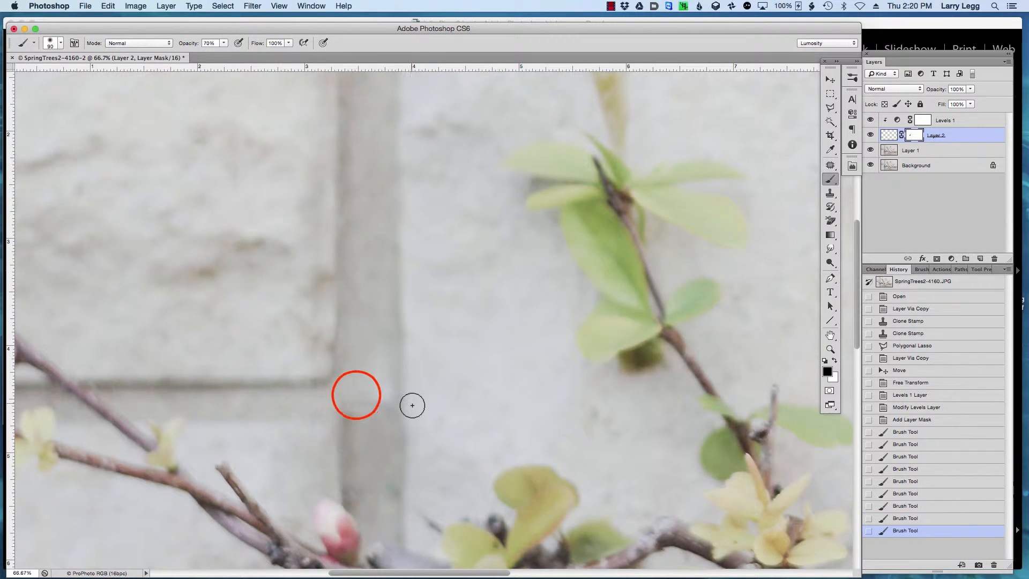
left_click(341, 398)
left_click(333, 399)
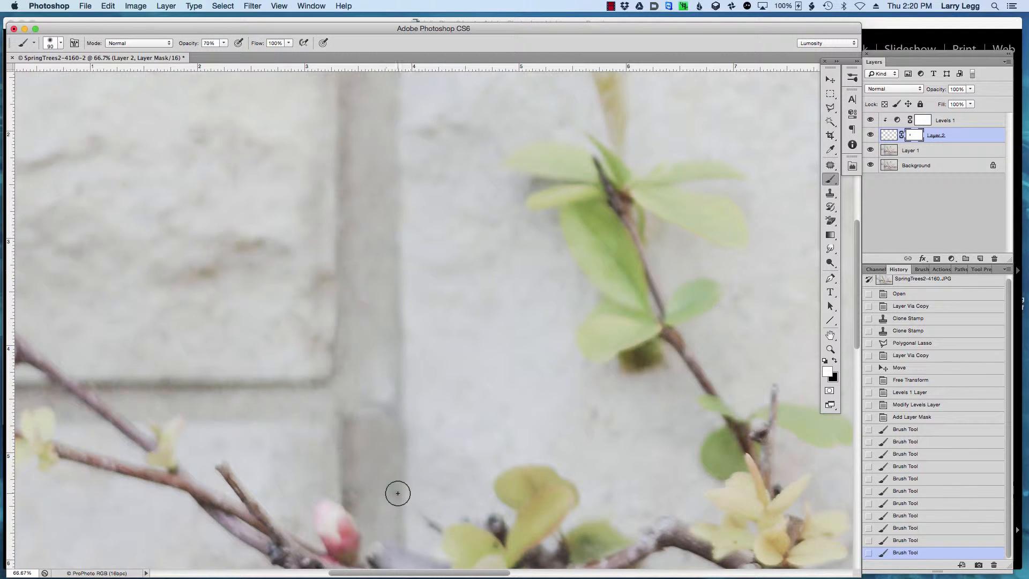
- Restore parts of the patch within the mortar joint by painting white on the mask with a size 45 brush
key("bracketleft")
key("bracketleft")
key("bracketleft")
key("bracketleft")
key("bracketleft")
mouse_move(399, 485)
left_mouse_down()
mouse_move(374, 482)
mouse_move(386, 484)
left_mouse_up()
left_click(388, 487)
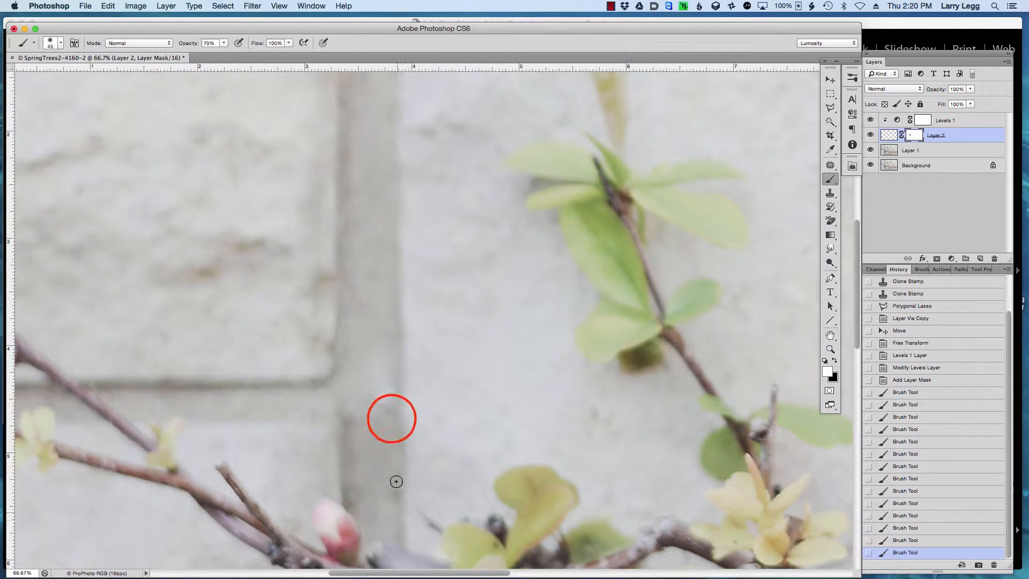
mouse_move(392, 419)
left_mouse_down()
mouse_move(361, 420)
mouse_move(378, 433)
mouse_move(380, 415)
mouse_move(364, 415)
mouse_move(392, 413)
mouse_move(343, 445)
left_mouse_up()
left_click(367, 410)
left_click(391, 411)
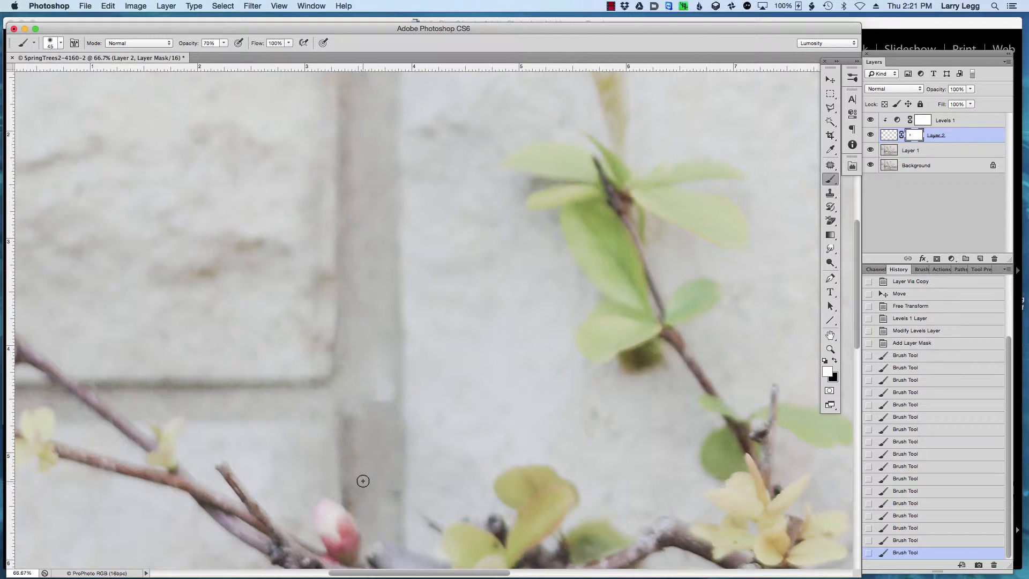
left_click_drag(362, 481, 389, 488)
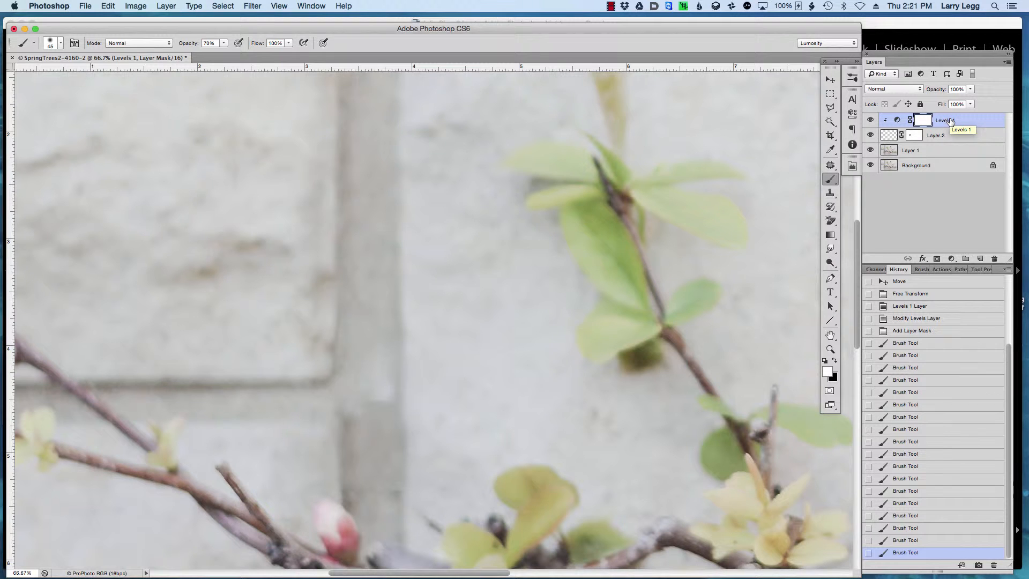
- Merge Levels 1 and Layer 2 down into Layer 1, and compare with the original by toggling Layer 1's visibility
key("super+e")
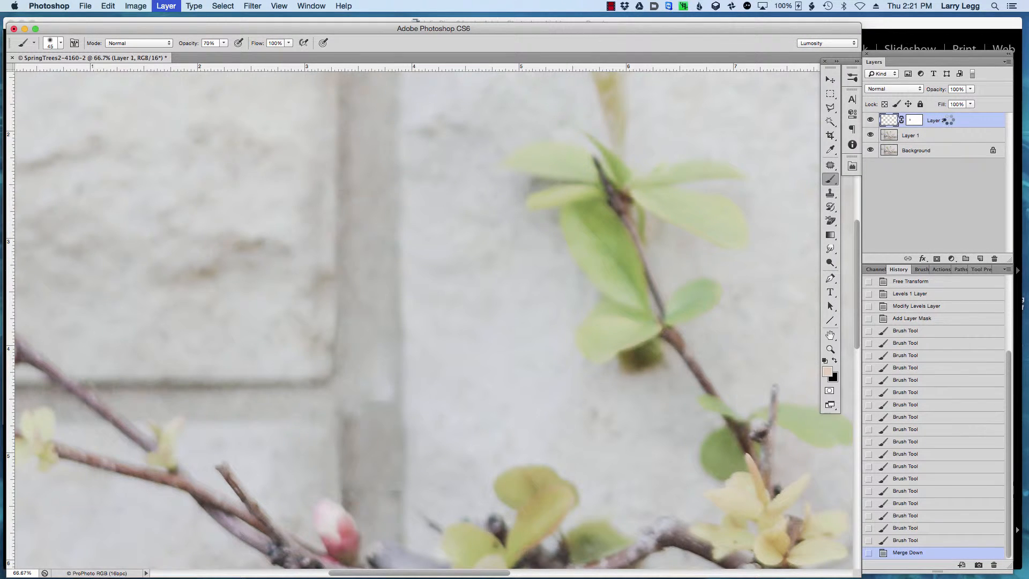
key("super+e")
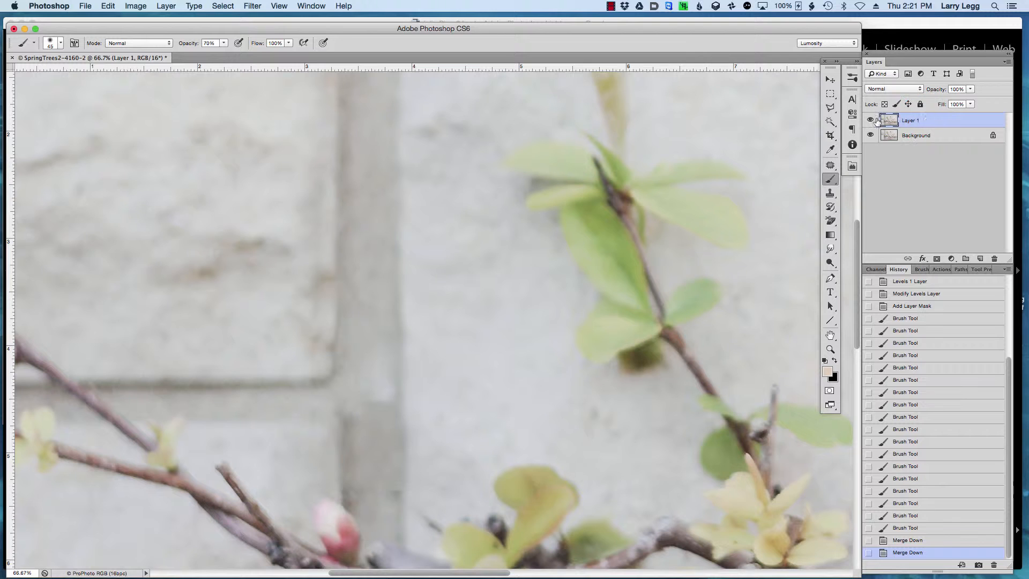
left_click(870, 120)
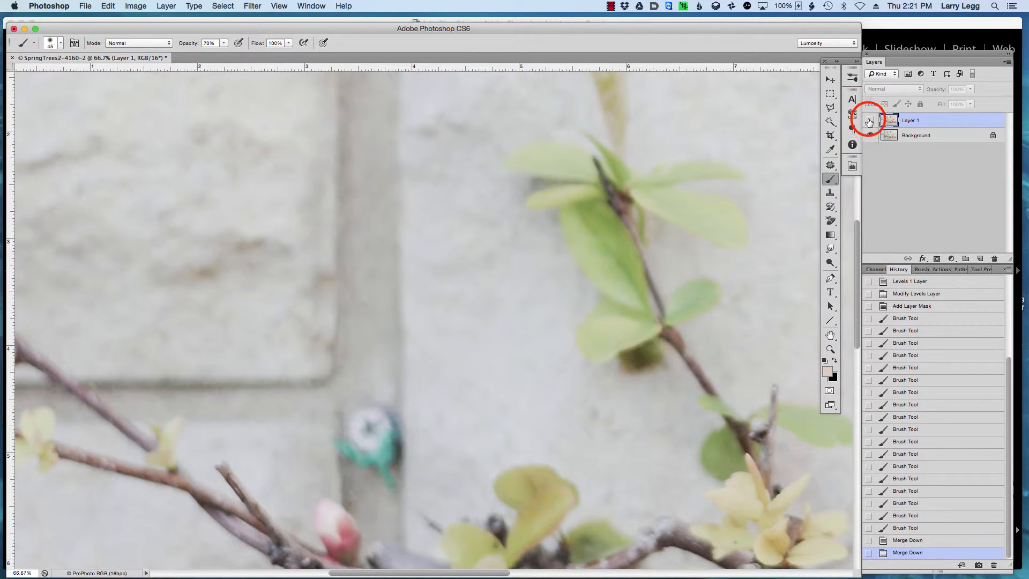
left_click(869, 120)
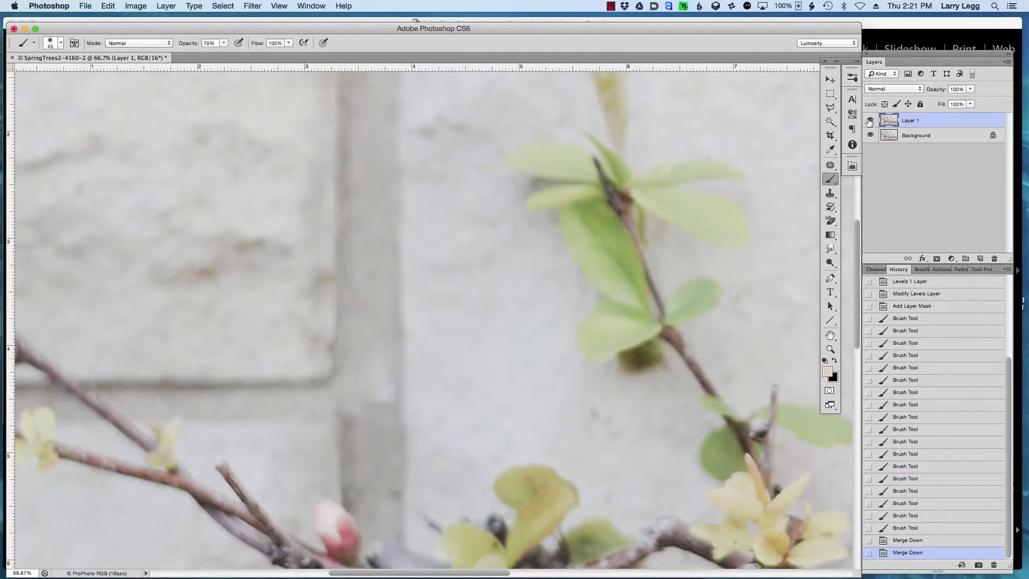
- Clone clean mortar from below over the seam at the patch's lower right with a size 80 Clone Stamp
left_click(830, 193)
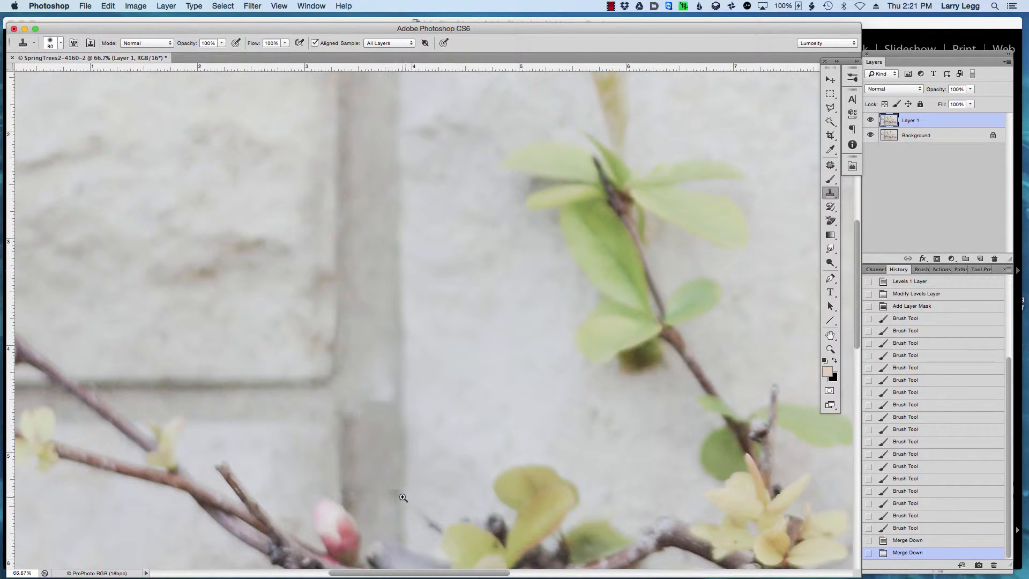
left_click_drag(403, 497, 465, 381)
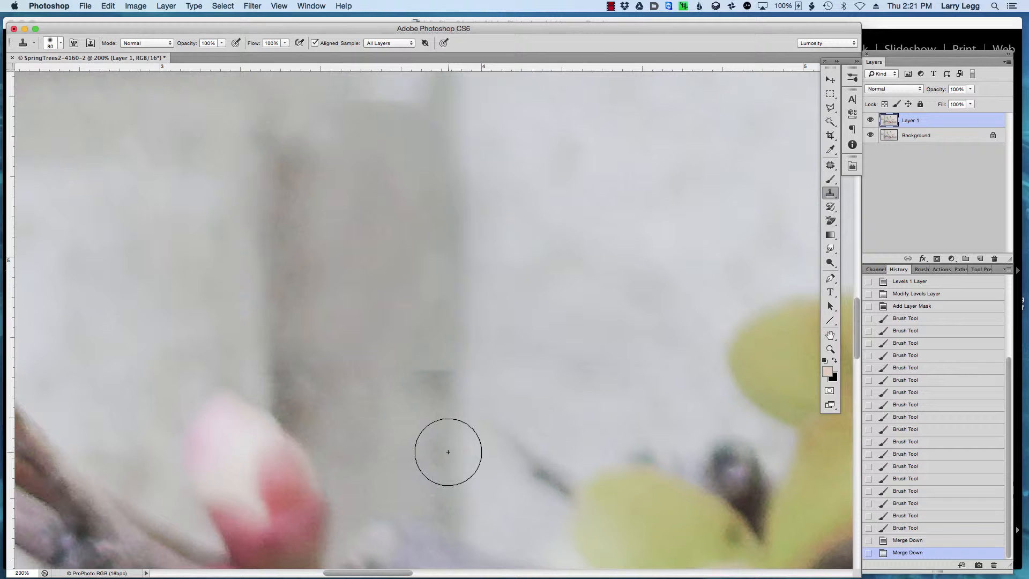
left_click(449, 451, "alt")
left_click_drag(452, 382, 415, 380)
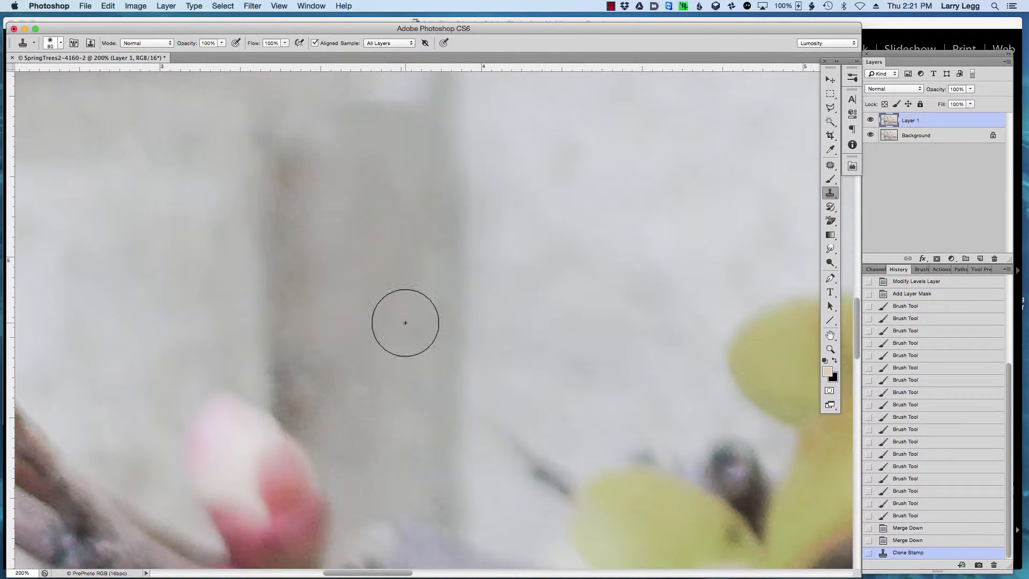
- Clone over the remaining marks near the lower seam with a size 45 Clone Stamp, and undo the last clone stroke
key("bracketleft")
key("bracketleft")
key("bracketleft")
key("bracketleft")
left_click(429, 366)
left_click(428, 367, "alt")
left_click(423, 372, "alt")
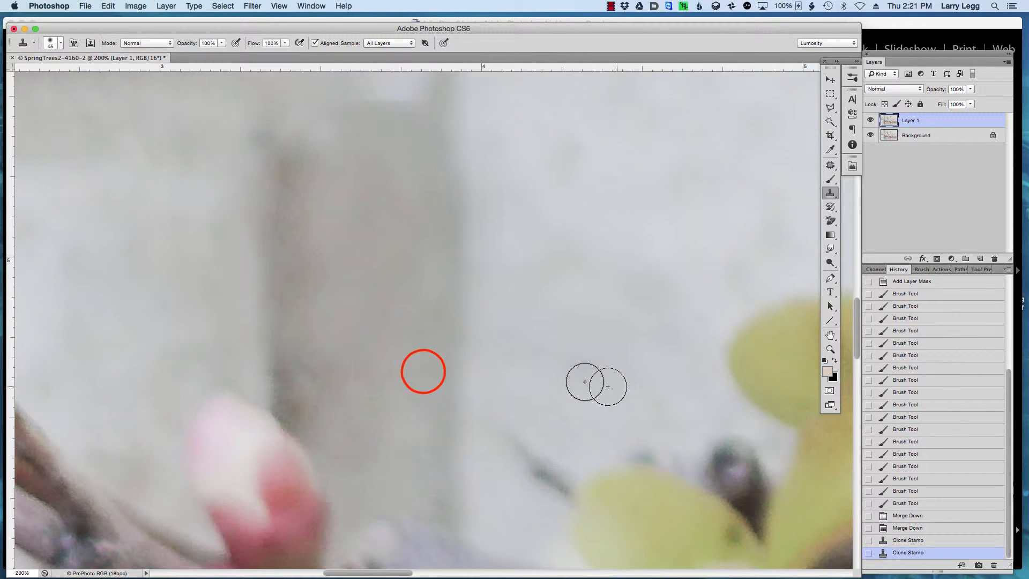
left_click(423, 371)
left_click(386, 376)
left_click(418, 421, "alt")
left_click(386, 378)
left_click(419, 422, "alt")
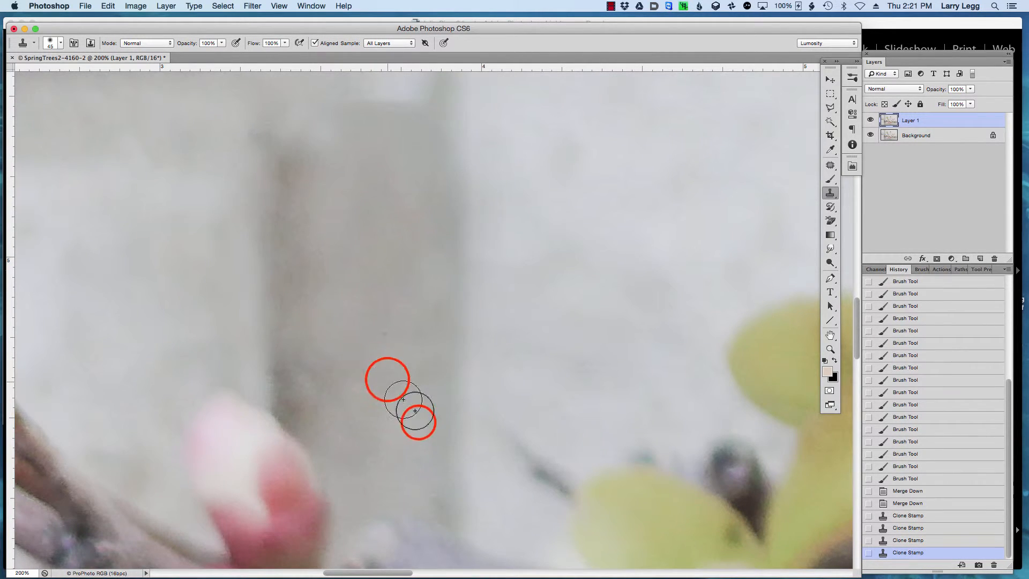
key("super+z")
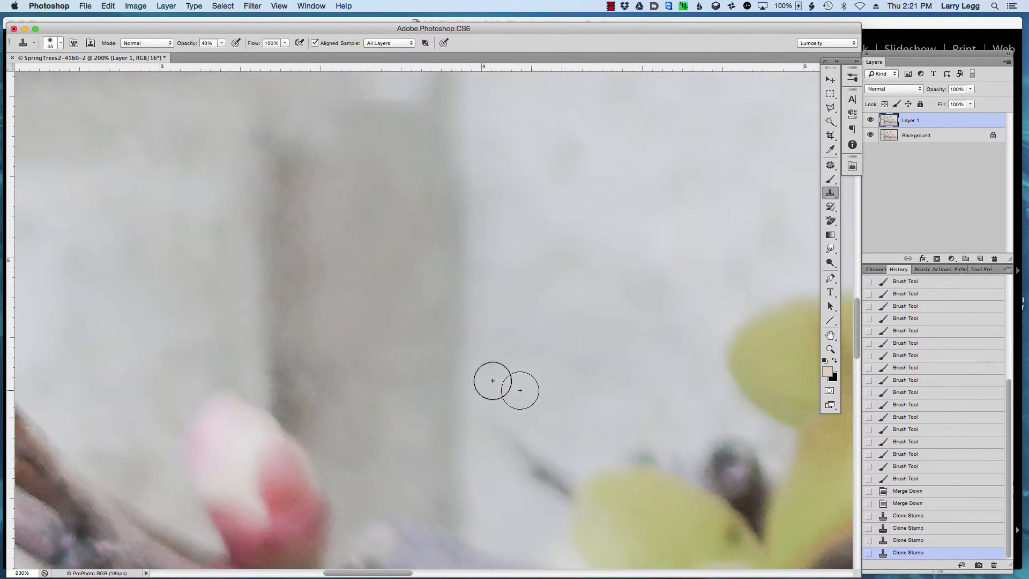
- Smooth the lower part of the mortar joint beside the pink bud with a size 50 Clone Stamp at 40% opacity
key("4")
key("bracketright")
left_click(407, 427, "alt")
left_click(407, 429)
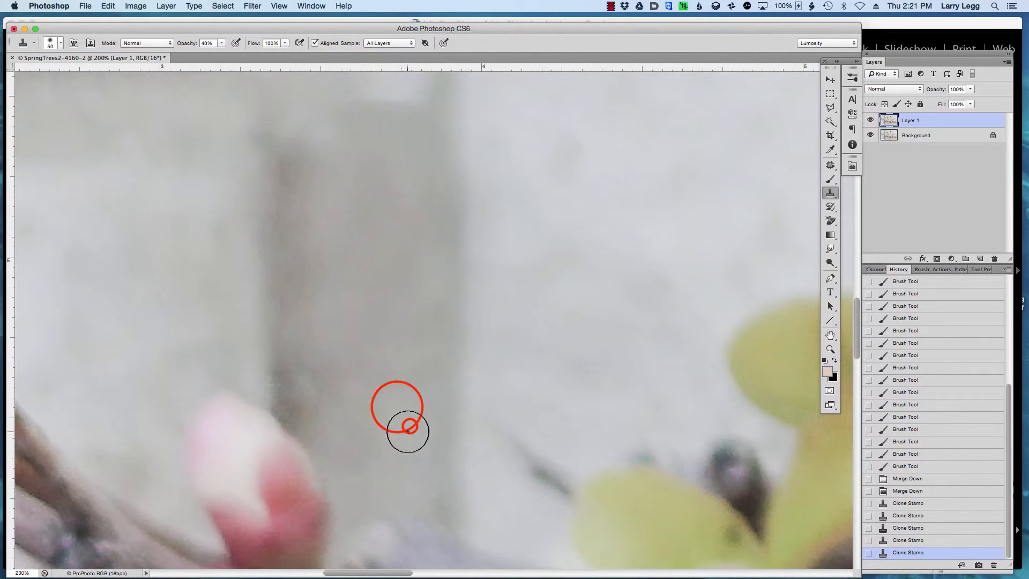
left_click(397, 407)
left_click(407, 427)
left_click(407, 427)
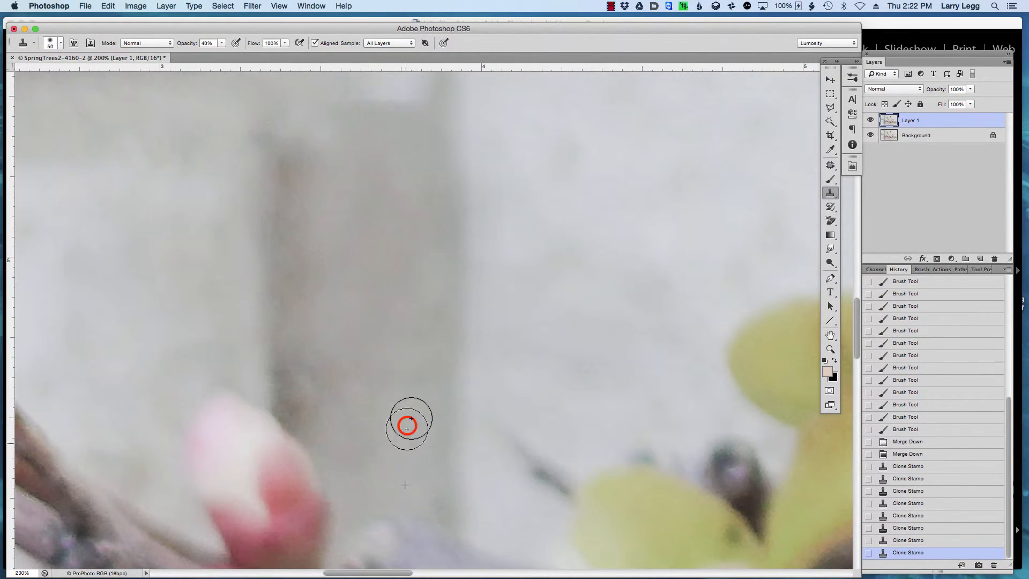
left_click(388, 421)
left_click(416, 417)
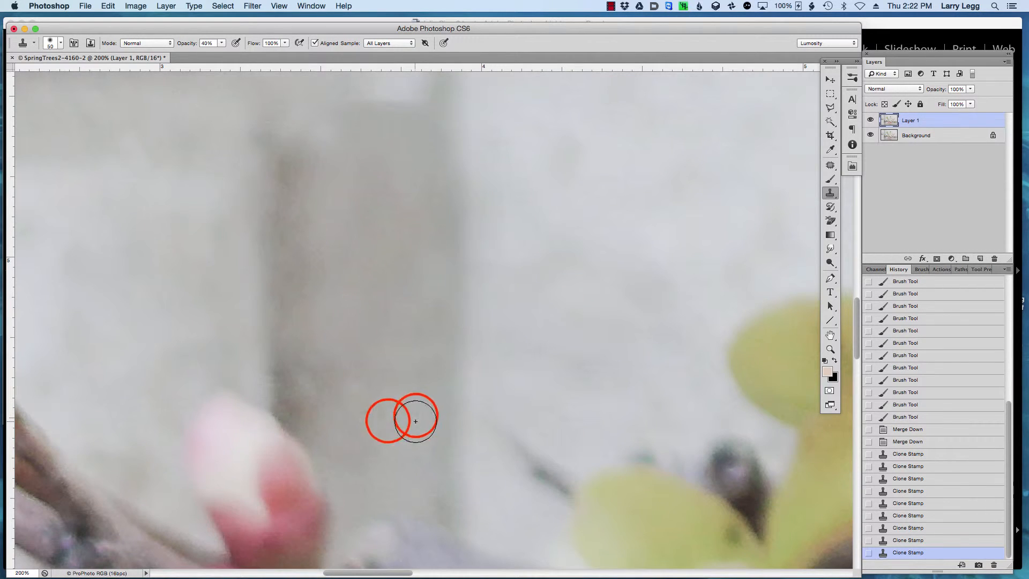
left_click(402, 407)
left_click(402, 448)
left_click(402, 407)
left_click(404, 447)
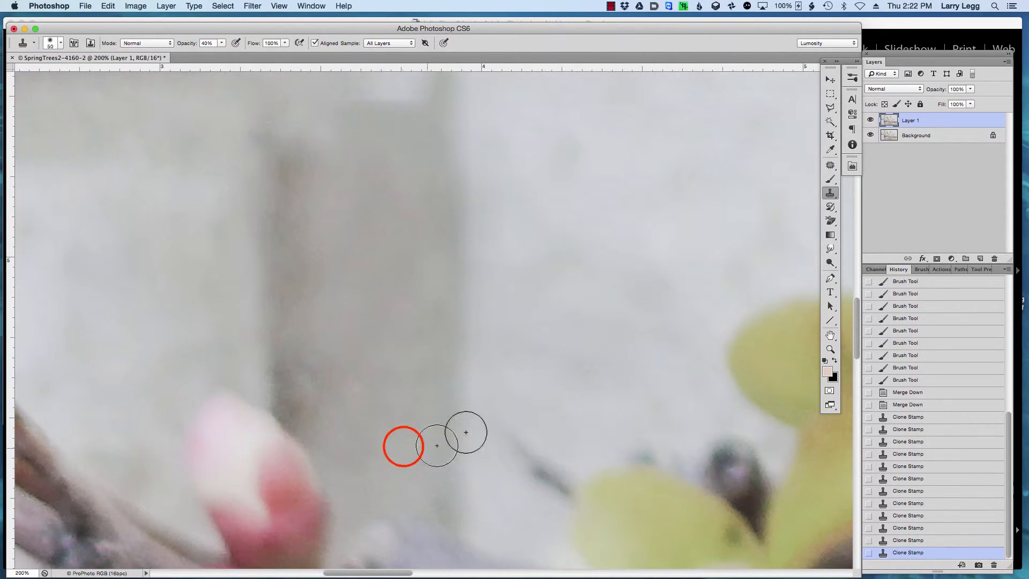
left_click(386, 446)
left_click(386, 399)
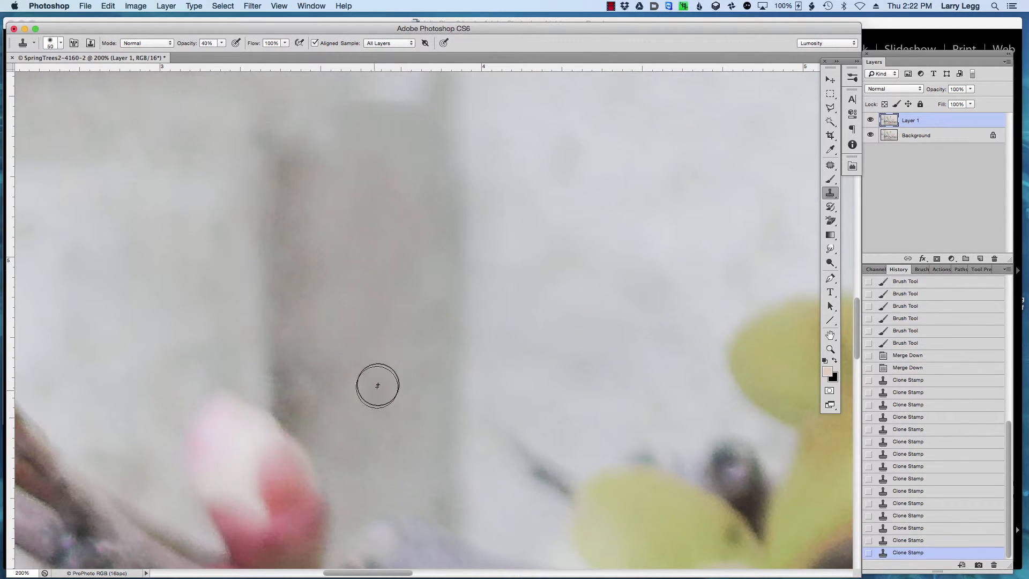
left_click(358, 388)
left_click(342, 387)
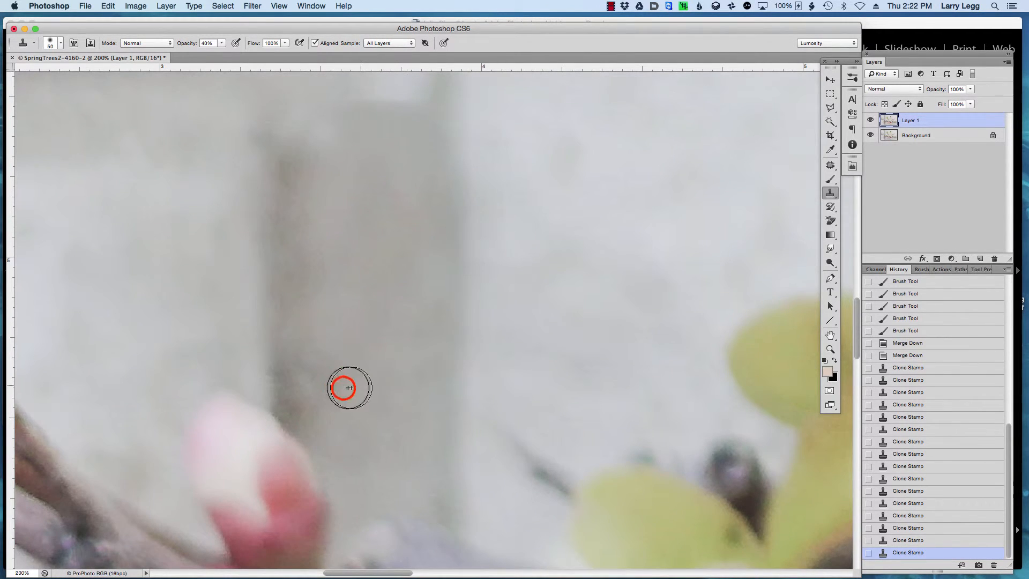
left_click(405, 276)
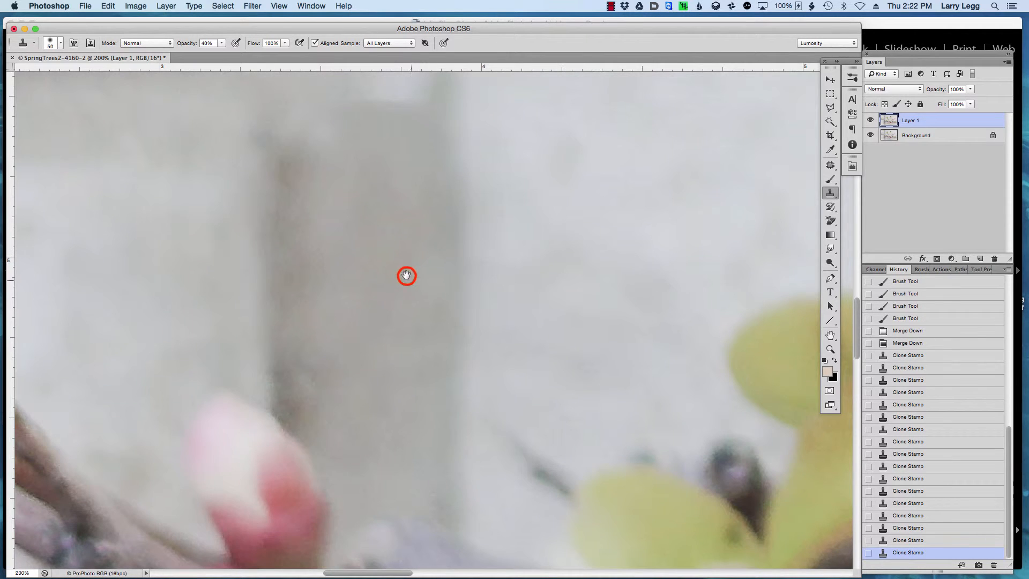
left_click_drag(406, 275, 422, 335)
key("super+minus")
key("super+minus")
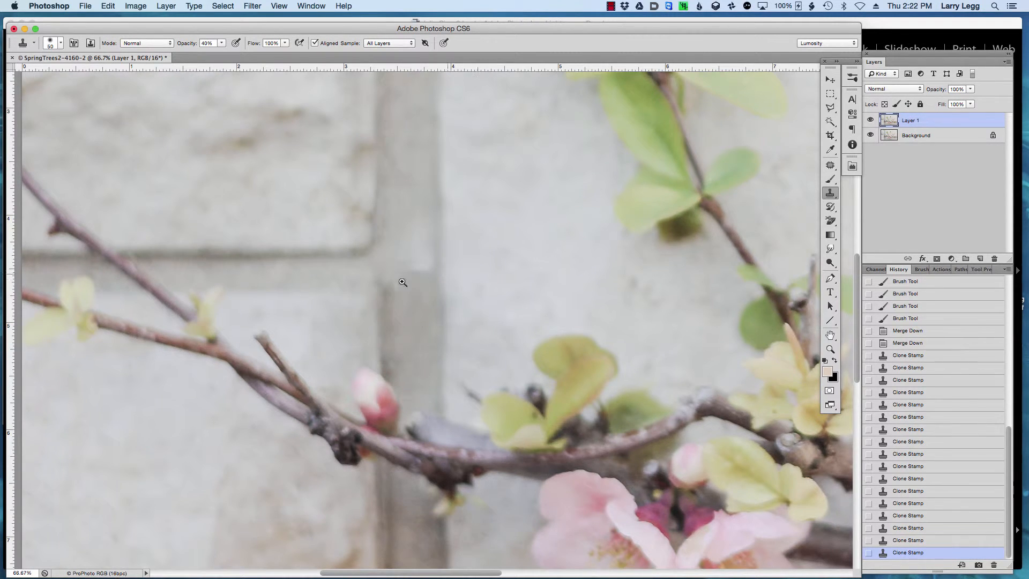
- Clone mortar over the pale patch on the vertical joint with a size 90 Clone Stamp at 70% opacity
left_click(403, 282)
left_click(420, 285)
left_click_drag(420, 285, 417, 379)
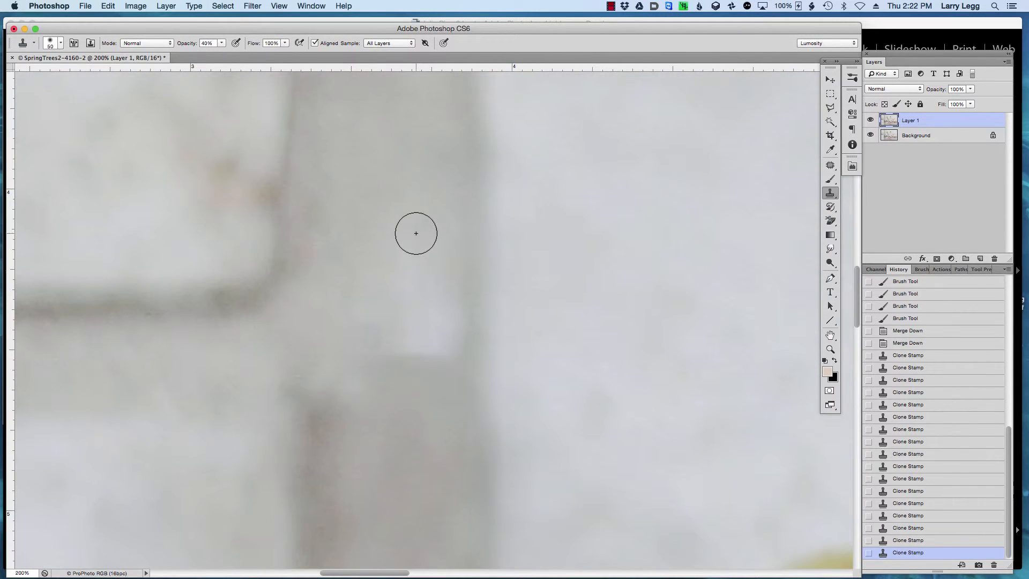
key("bracketright")
key("bracketright")
key("bracketright")
key("bracketright")
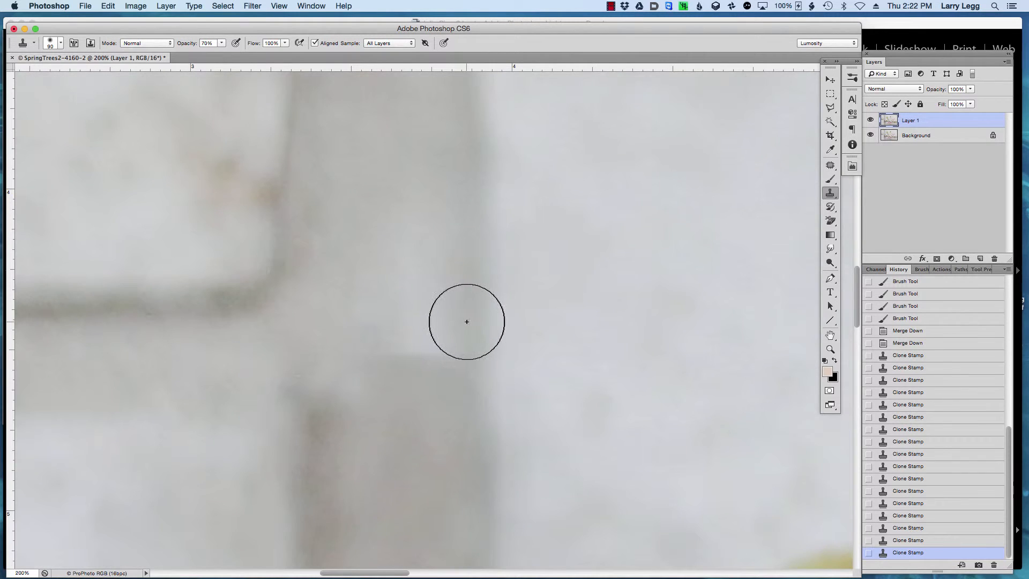
mouse_move(466, 335)
left_mouse_down()
mouse_move(459, 347)
mouse_move(386, 345)
left_mouse_up()
left_click(434, 239)
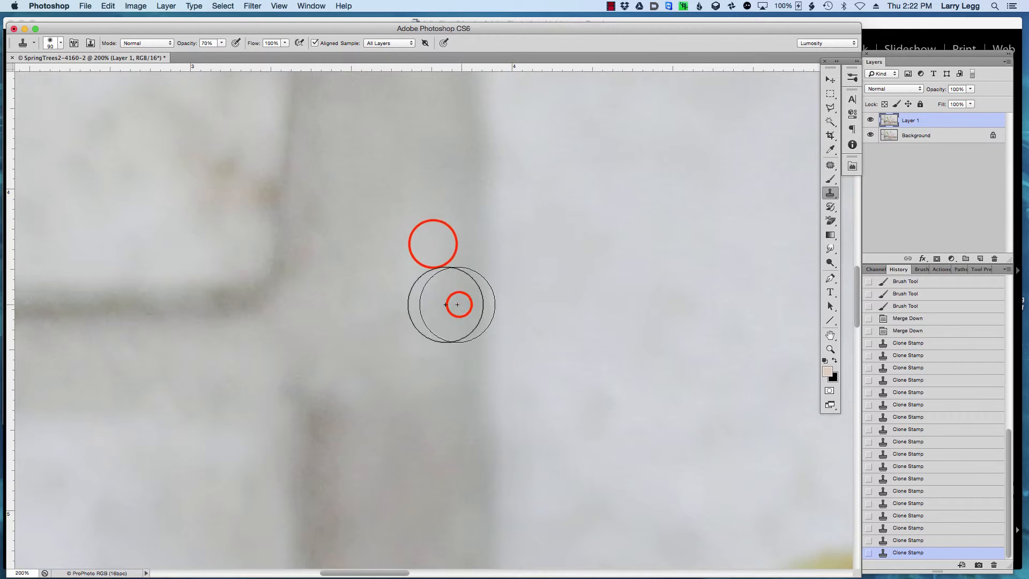
- Clone over the hard horizontal seam just below the former pale patch, keeping the 70% opacity
left_click(440, 351)
left_click(436, 361)
left_click(436, 360)
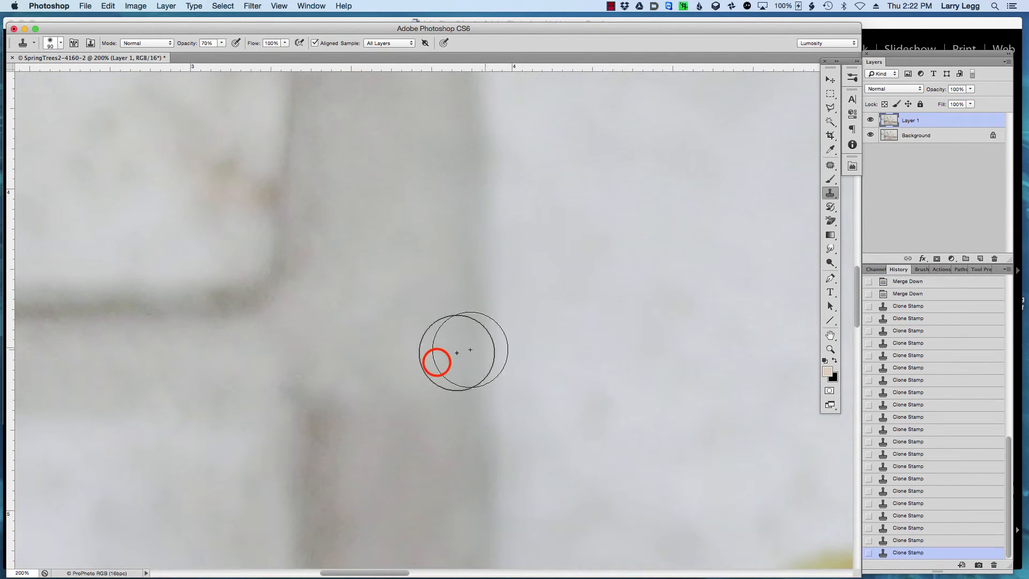
left_click(429, 369)
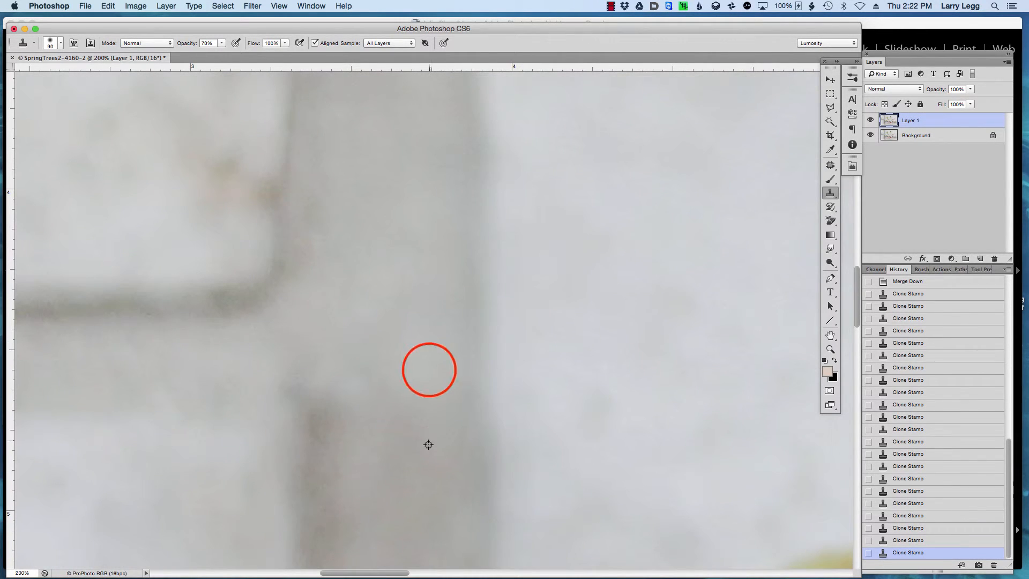
left_click(427, 368)
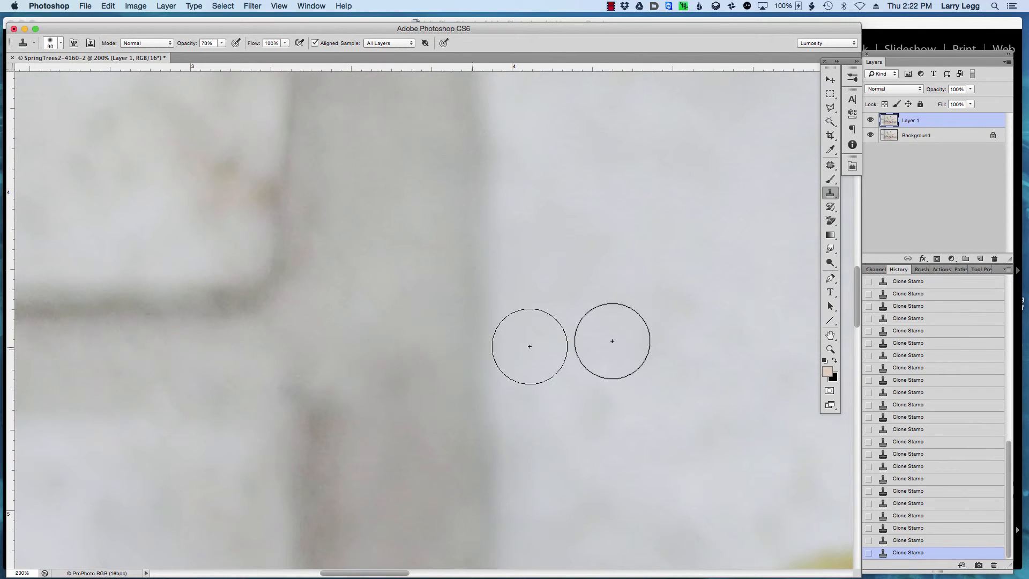
left_click(772, 337)
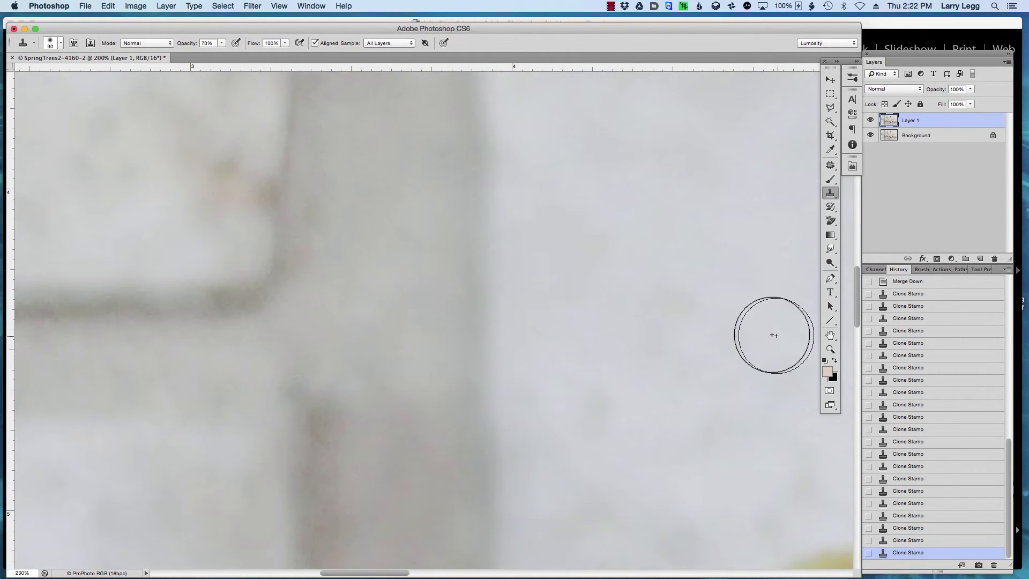
- Soften the remaining tone change across the vertical joint with the Clone Stamp at 50% opacity
key("5")
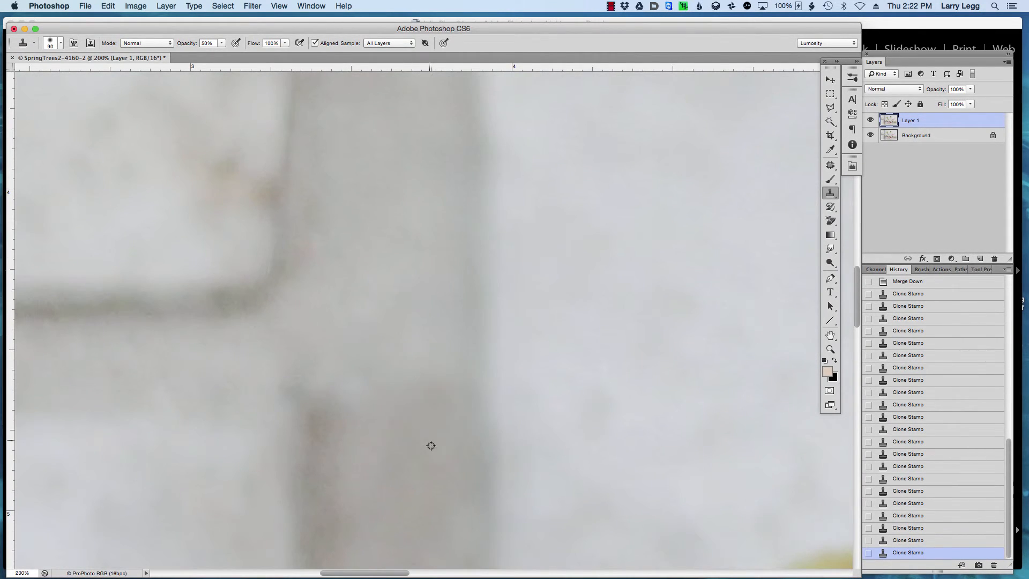
left_click(434, 384, "alt")
left_click(434, 384)
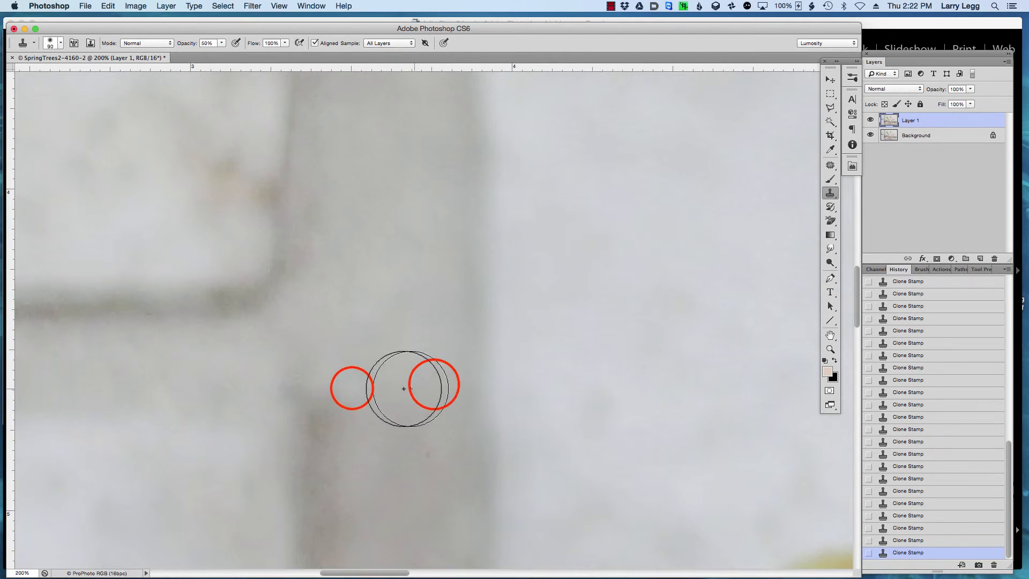
left_click(352, 388)
left_click(440, 352)
key("super+minus")
key("super+minus")
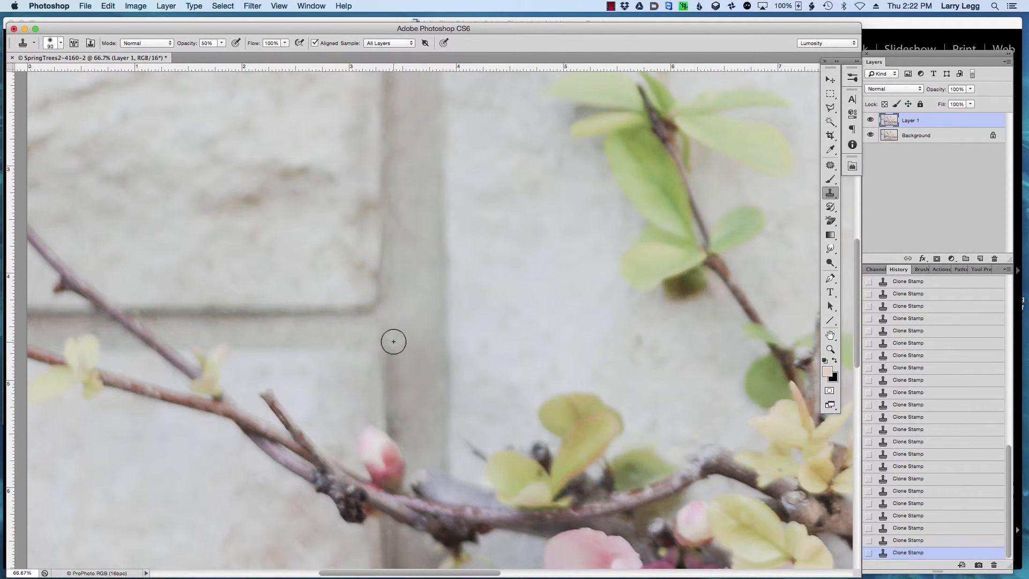
- Blend the corner where the horizontal and vertical mortar joints meet with a size 150 Clone Stamp, and check the whole photo
key("bracketright")
key("bracketright")
key("bracketright")
left_click(395, 342, "alt")
left_click(401, 365)
left_click(379, 348, "alt")
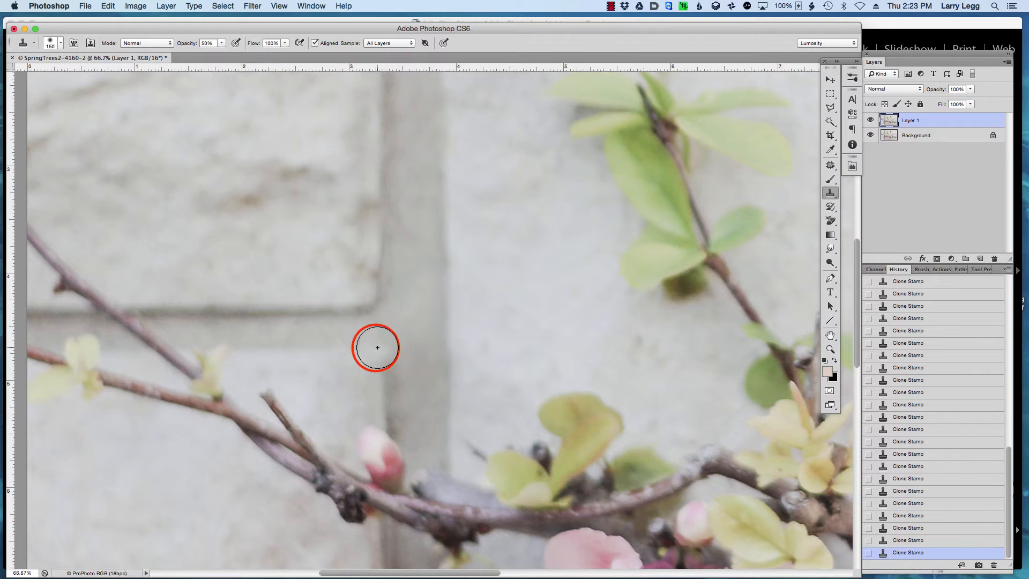
left_click(379, 343)
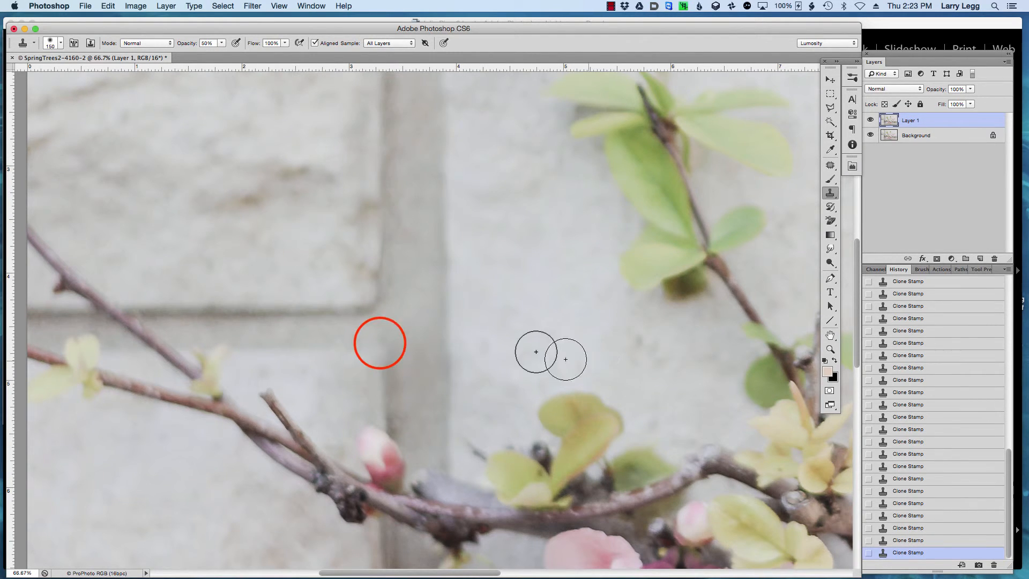
left_click(380, 344)
left_click(380, 343)
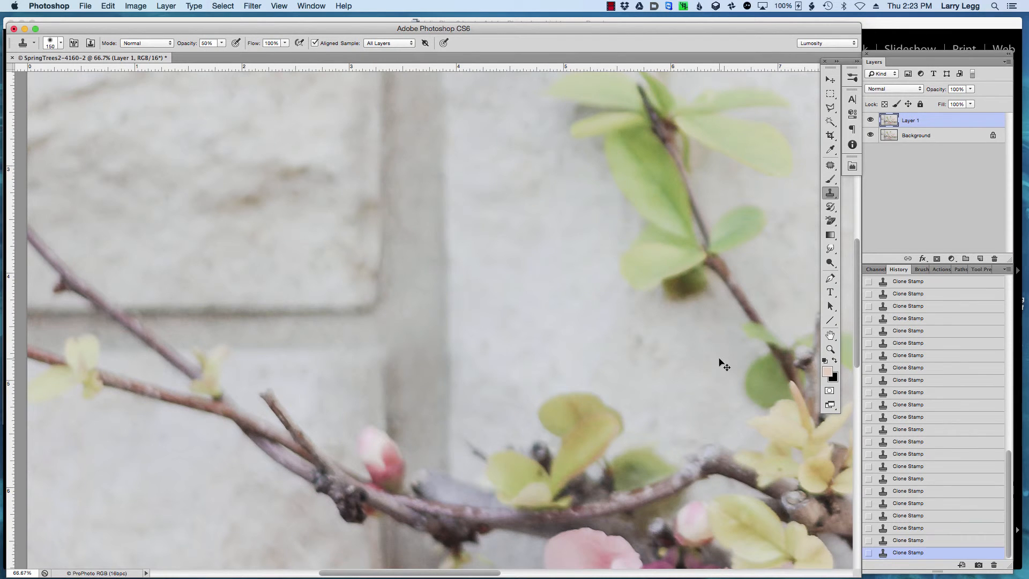
key("super+minus")
key("super+minus")
key("super+minus")
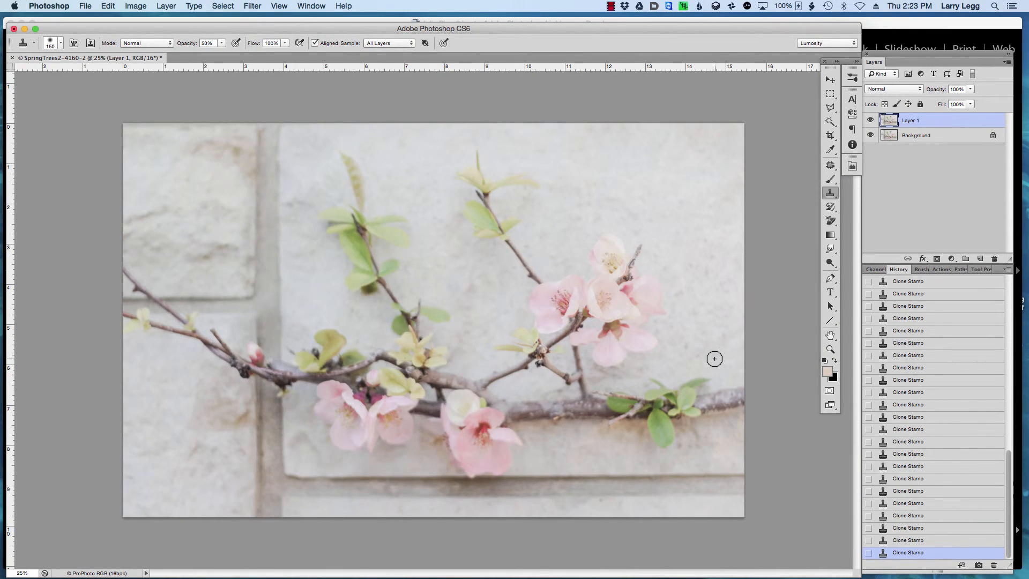
- Clone mortar from the joint crossing down toward the pink bud with a size 90 Clone Stamp at 50% opacity
key("super+space")
key("super+space")
left_click(263, 327, "super")
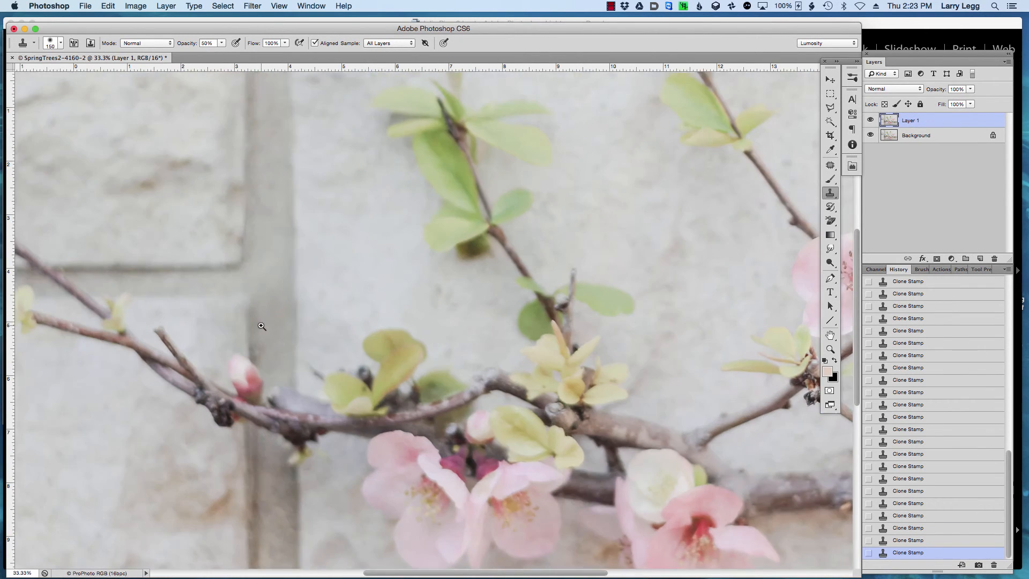
left_click(262, 326, "super")
left_click(269, 323, "super")
left_click_drag(268, 324, 350, 342)
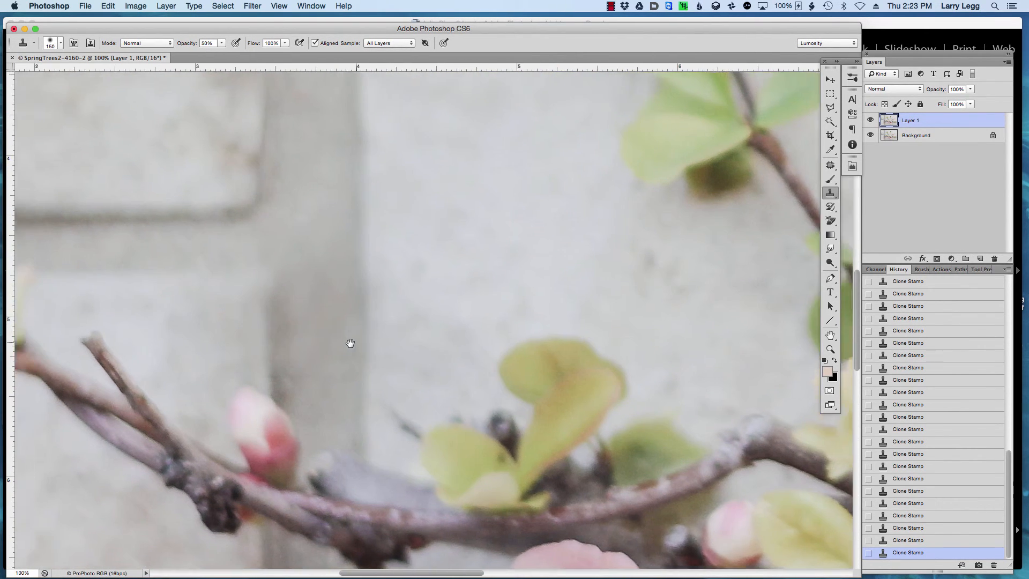
key("bracketleft")
key("bracketleft")
key("bracketleft")
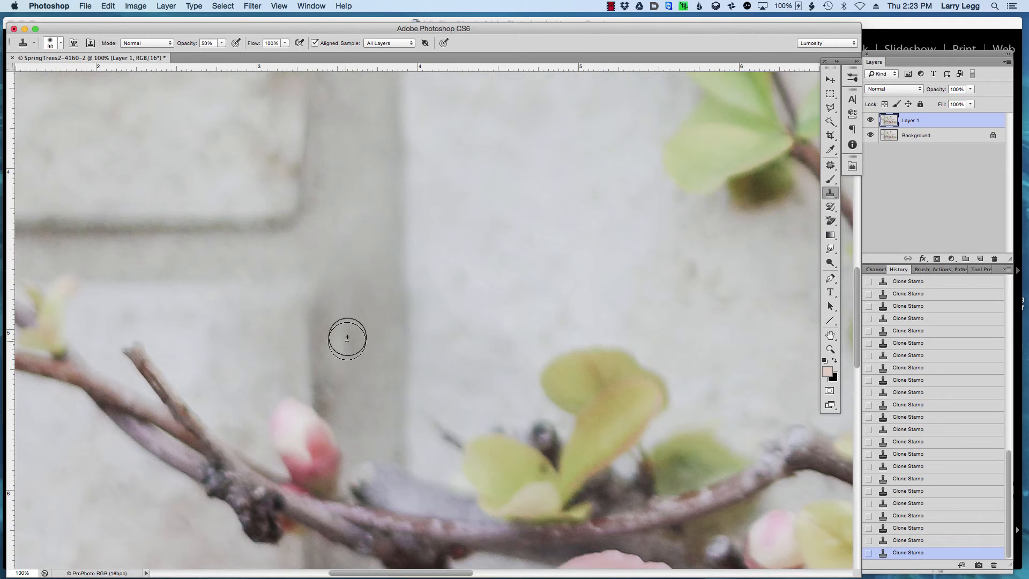
left_click(350, 256, "alt")
left_click(335, 320)
left_click_drag(335, 320, 347, 388)
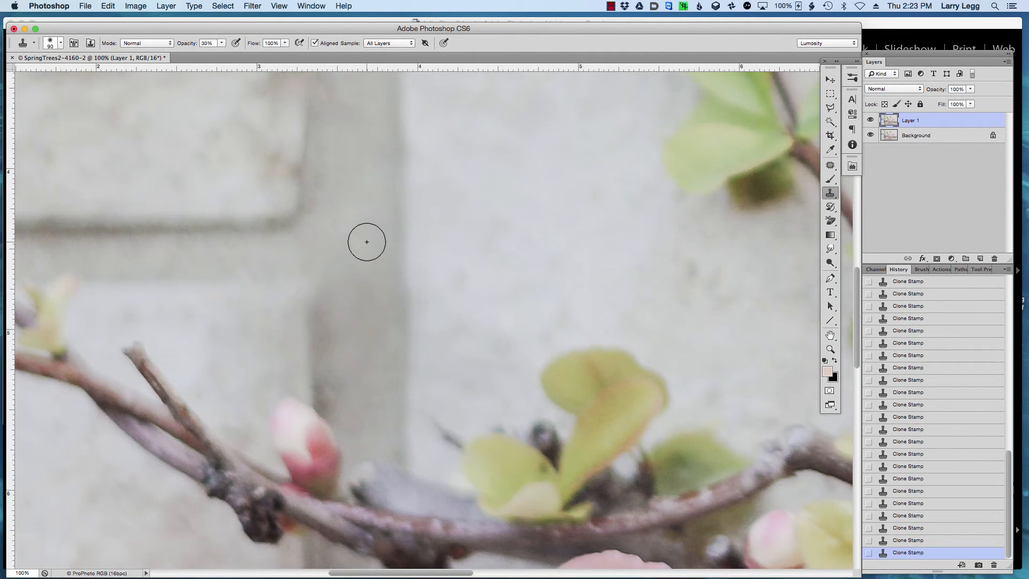
- Lighten the dark left edge of the joint above the pink bud with the Clone Stamp at 30% opacity, sampling mortar from above
left_click(367, 241, "alt")
left_click(335, 316)
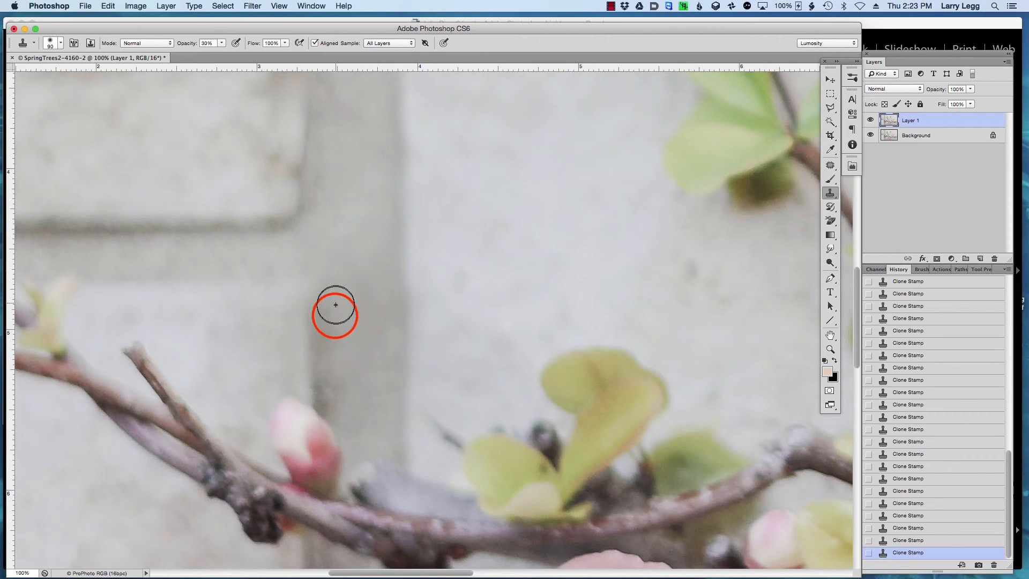
left_click(333, 315)
left_click(340, 393)
left_click(338, 390)
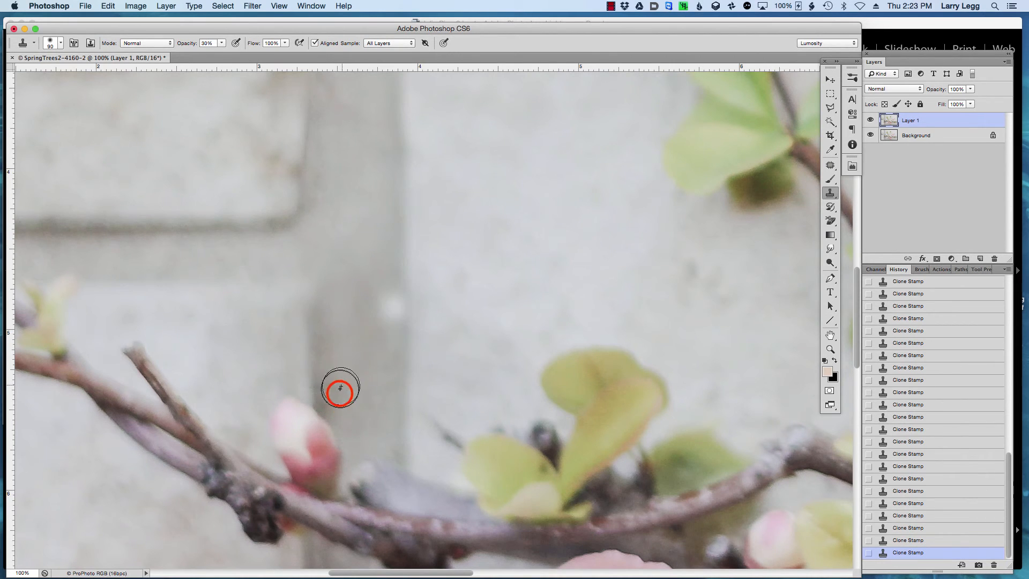
- Compare the joint before and after the last clone strokes by stepping back through the history and returning to the latest state
key("super+minus")
key("super+minus")
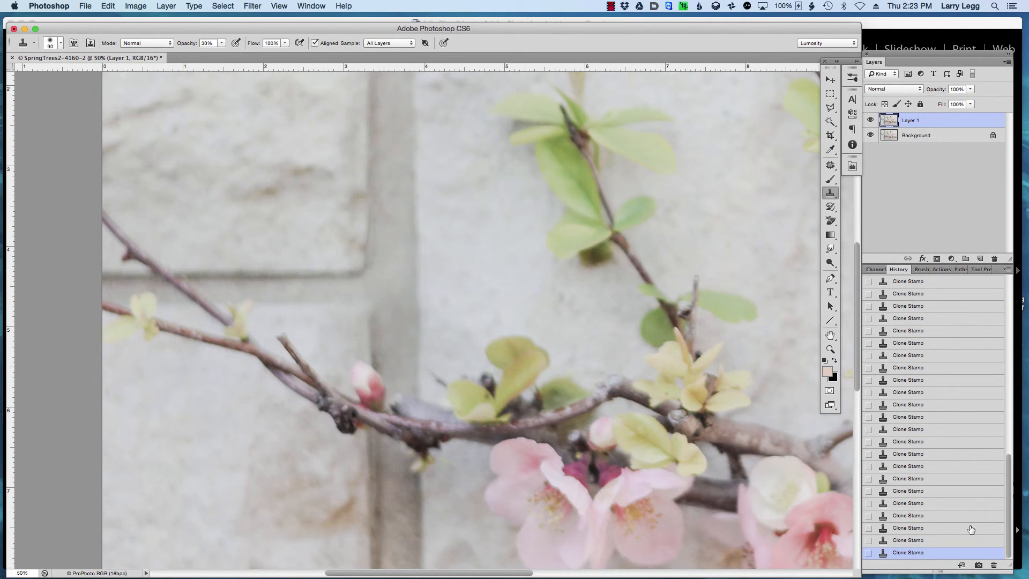
left_click(913, 528)
left_click(912, 520)
left_click(912, 531)
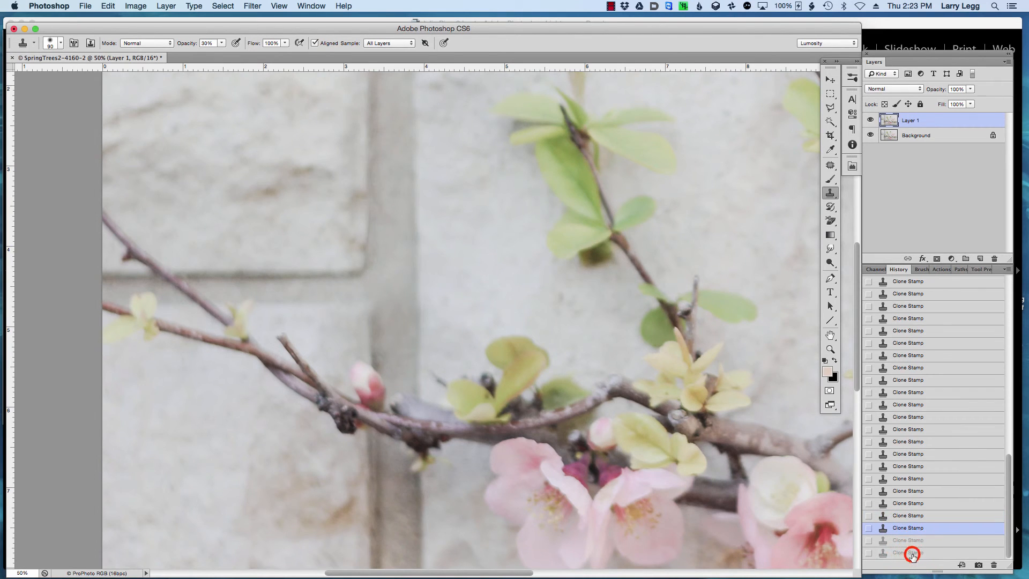
left_click(912, 552)
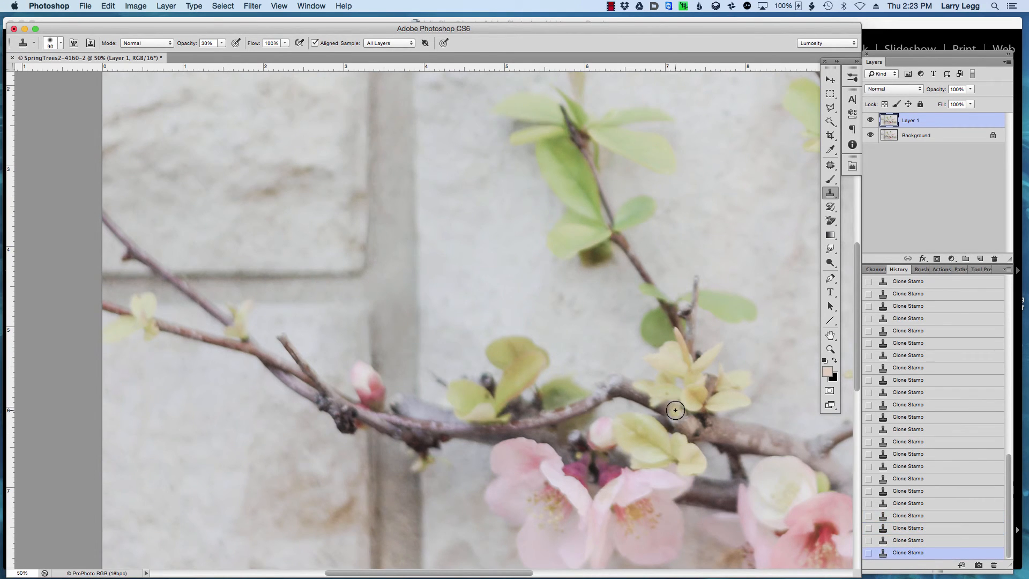
- Compare the whole retouched photo with the original by toggling Layer 1's visibility, leaving the layer visible
key("super+minus")
key("super+minus")
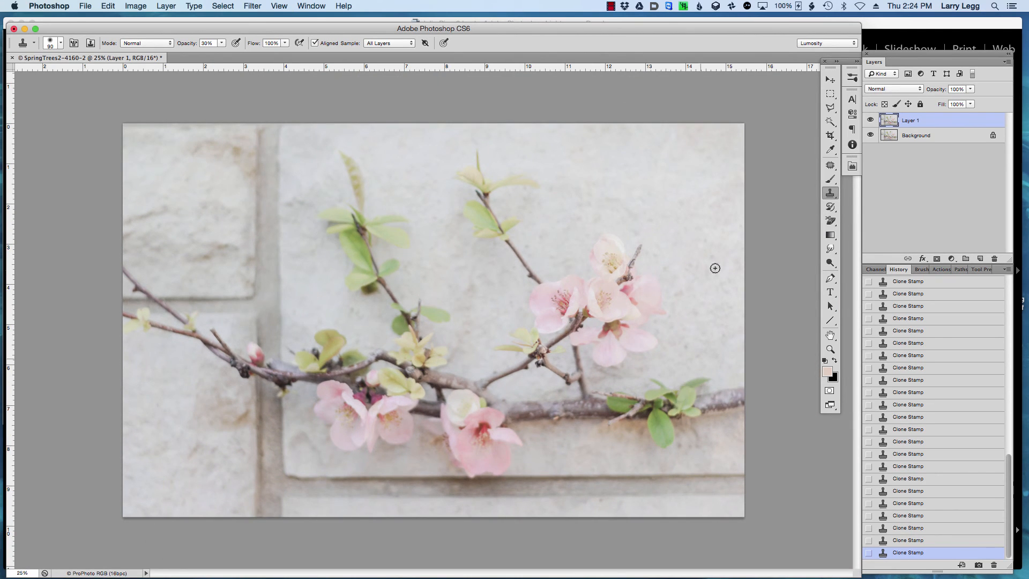
left_click(871, 121)
left_click(870, 121)
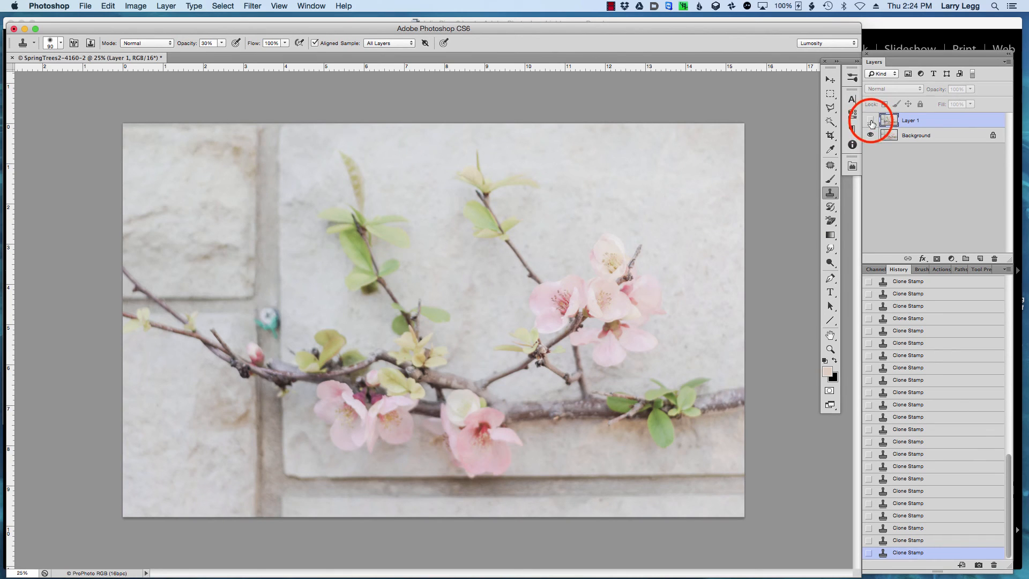
left_click(871, 121)
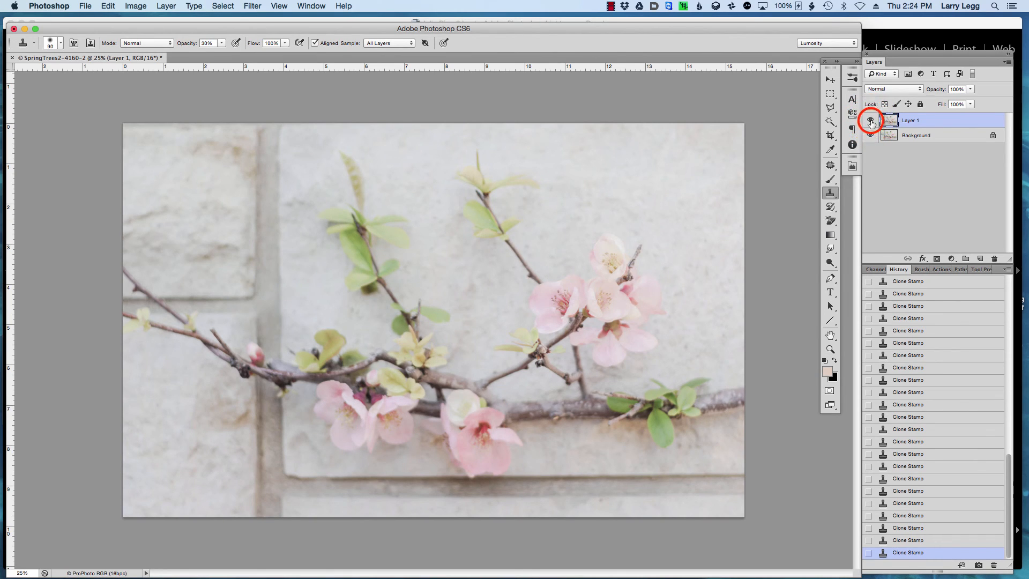
left_click(870, 122)
left_click(871, 121)
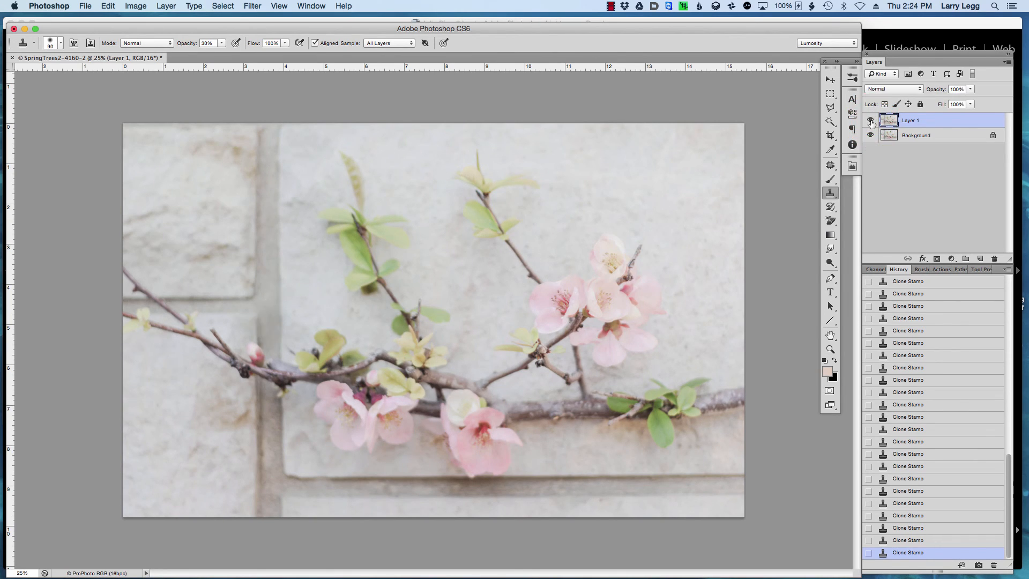